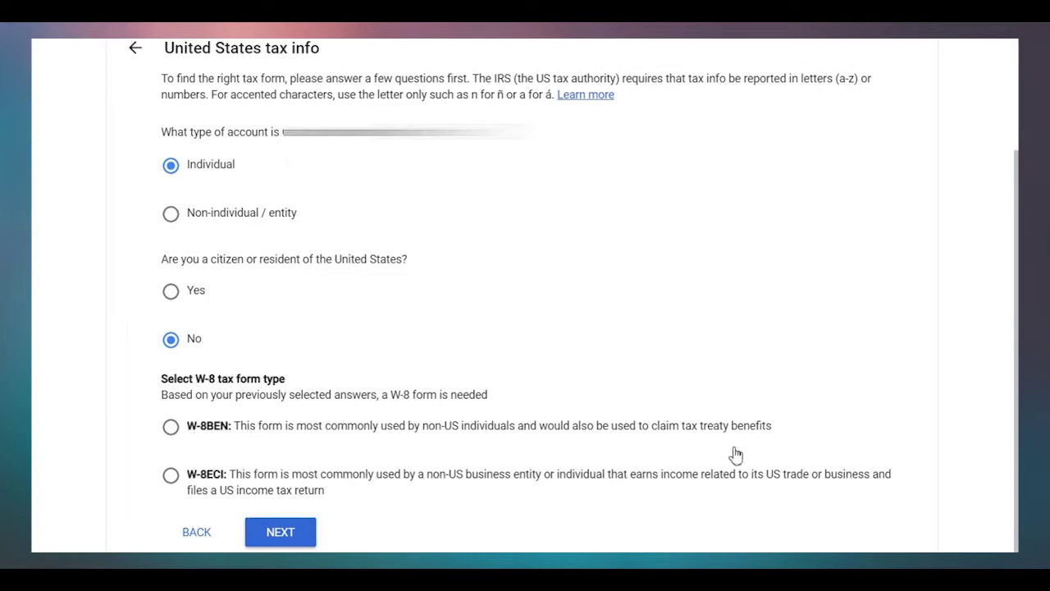
Start a W-8BEN form and complete the tax identity section with India as the country of citizenship.
{"action": "left_click", "coordinate": [170, 428]}
{"action": "left_click", "coordinate": [345, 535]}
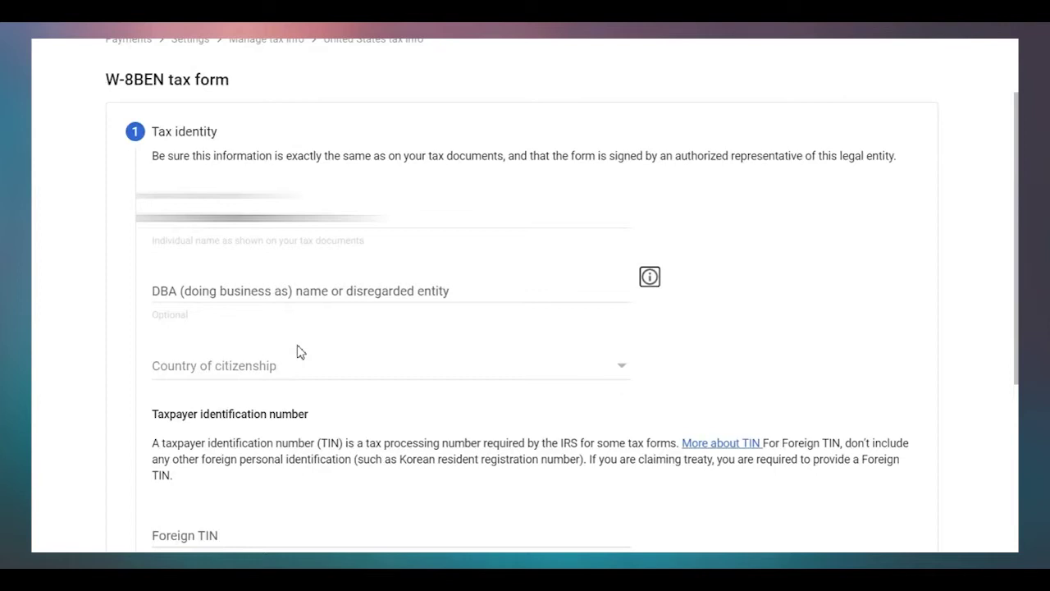
{"action": "left_click", "coordinate": [274, 370]}
{"action": "scroll", "coordinate": [267, 375], "scroll_direction": "down", "scroll_amount": 5}
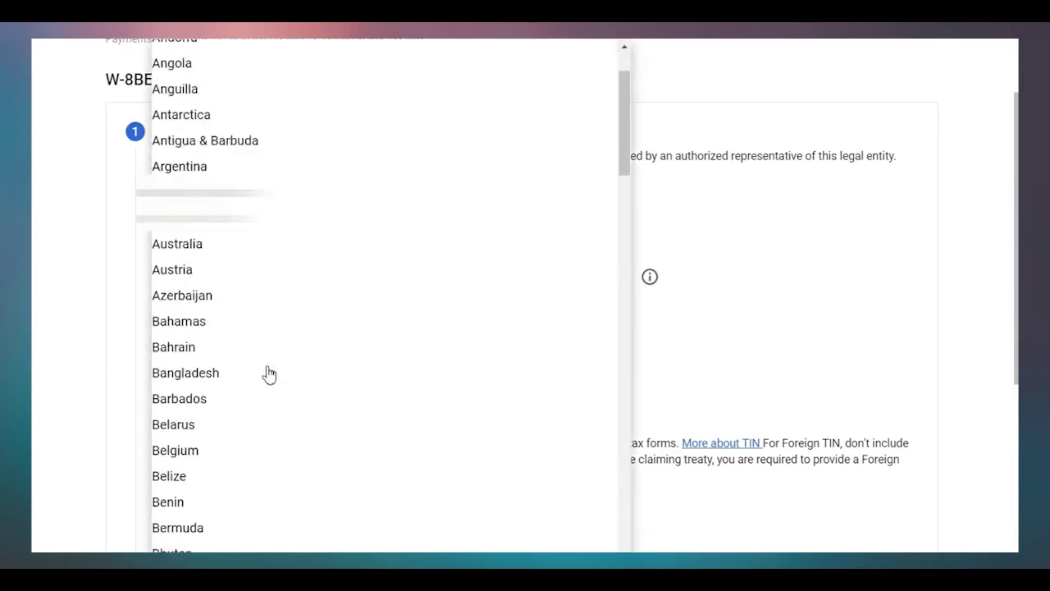
{"action": "scroll", "coordinate": [216, 425], "scroll_direction": "down", "scroll_amount": 15}
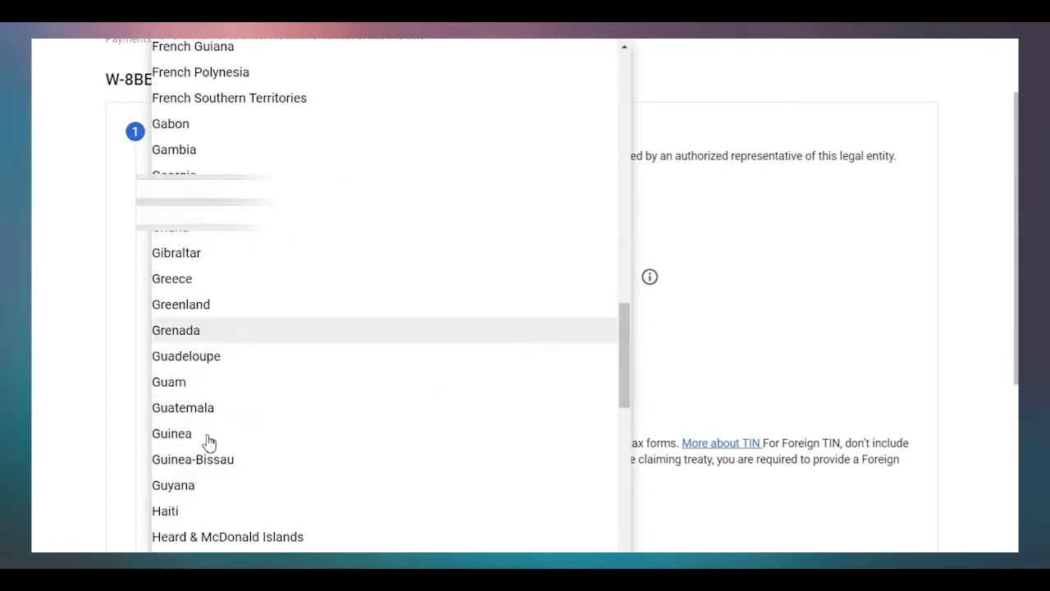
{"action": "left_click", "coordinate": [182, 457]}
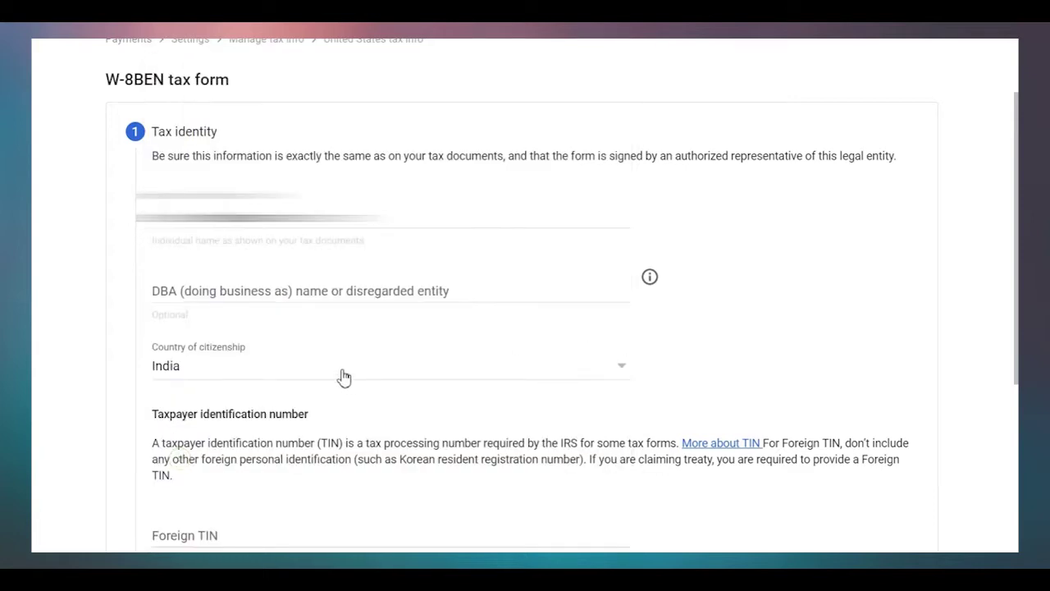
{"action": "scroll", "coordinate": [342, 375], "scroll_direction": "down", "scroll_amount": 4}
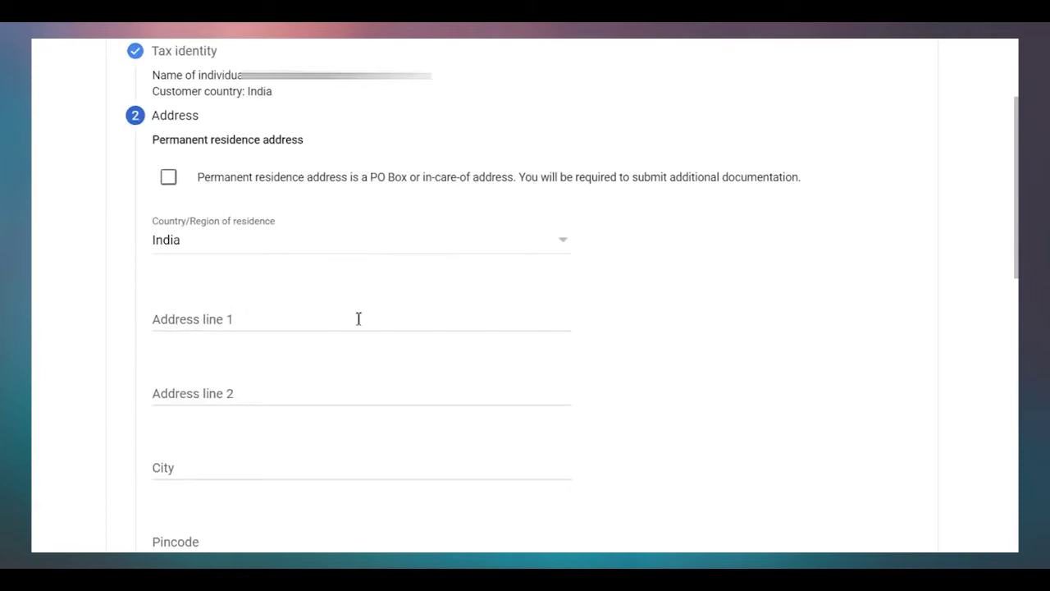
Complete the permanent and mailing address section, and answer No to claiming a reduced withholding rate under a tax treaty.
{"action": "scroll", "coordinate": [358, 318], "scroll_direction": "down", "scroll_amount": 5}
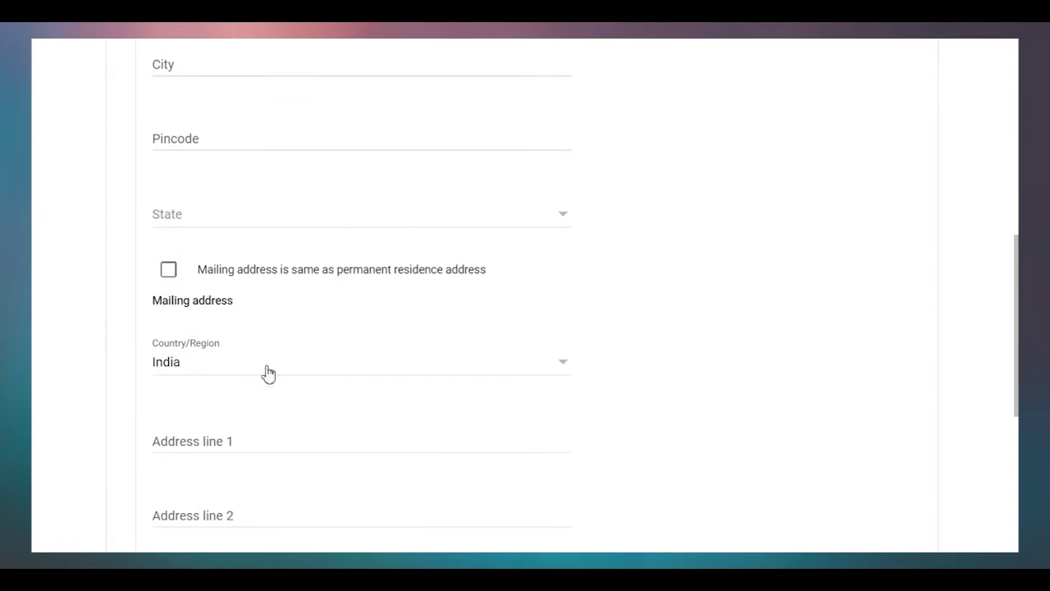
{"action": "scroll", "coordinate": [267, 372], "scroll_direction": "down", "scroll_amount": 5}
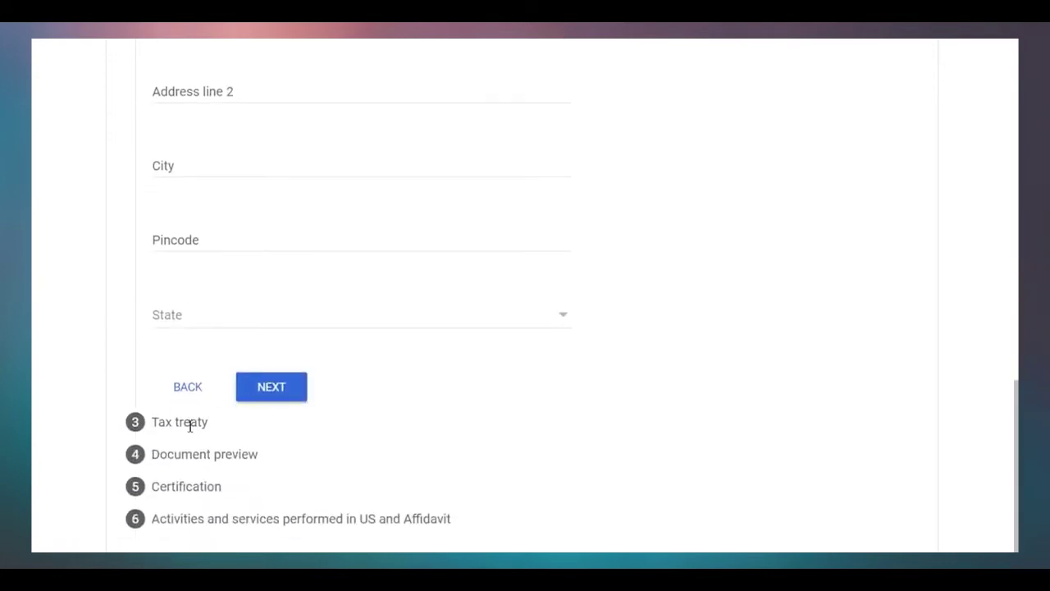
{"action": "left_click", "coordinate": [193, 421]}
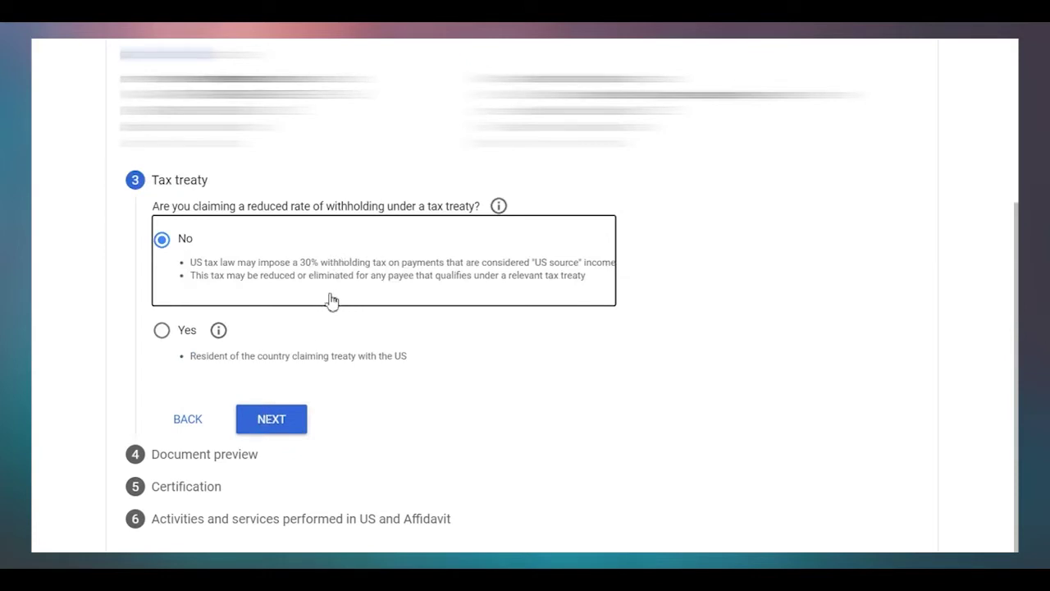
{"action": "left_click", "coordinate": [288, 427]}
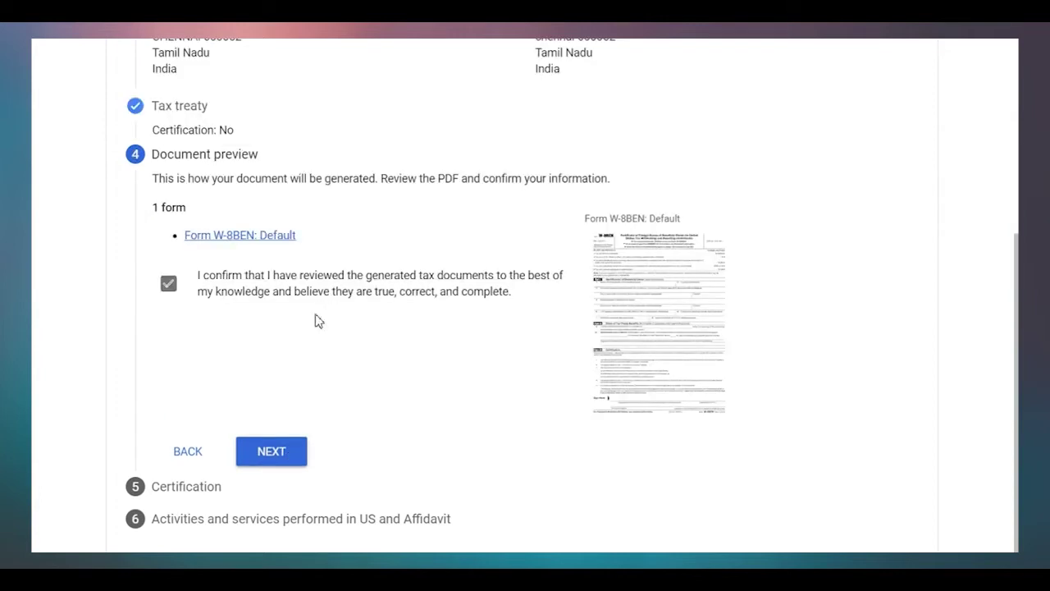
Accept the reviewed document preview and sign the certification with the full legal name, stating that the form is completed on one's own behalf.
{"action": "left_click", "coordinate": [291, 452]}
{"action": "scroll", "coordinate": [605, 288], "scroll_direction": "down", "scroll_amount": 3}
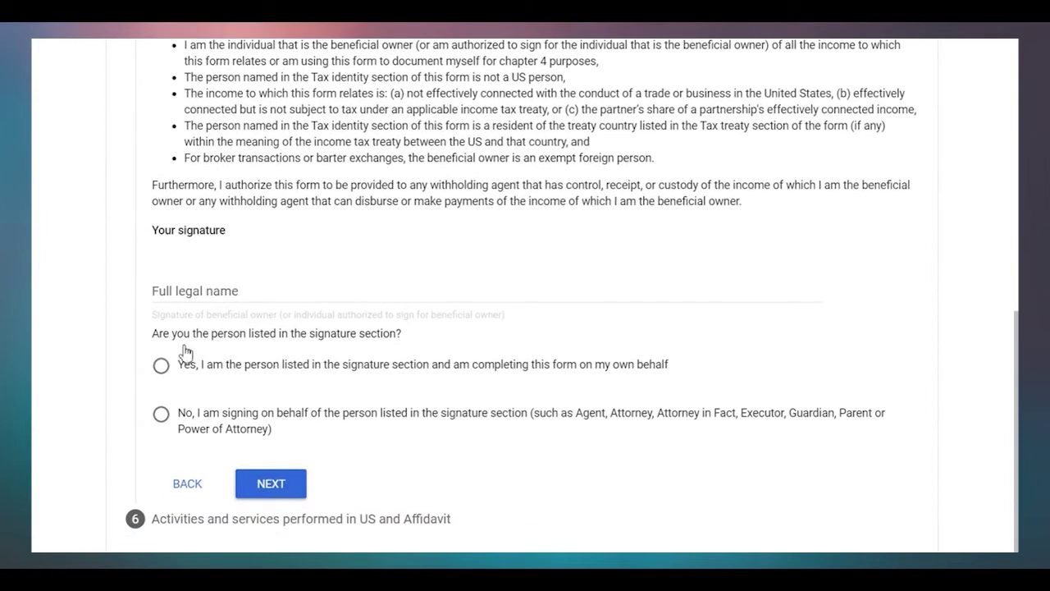
{"action": "left_click", "coordinate": [215, 291]}
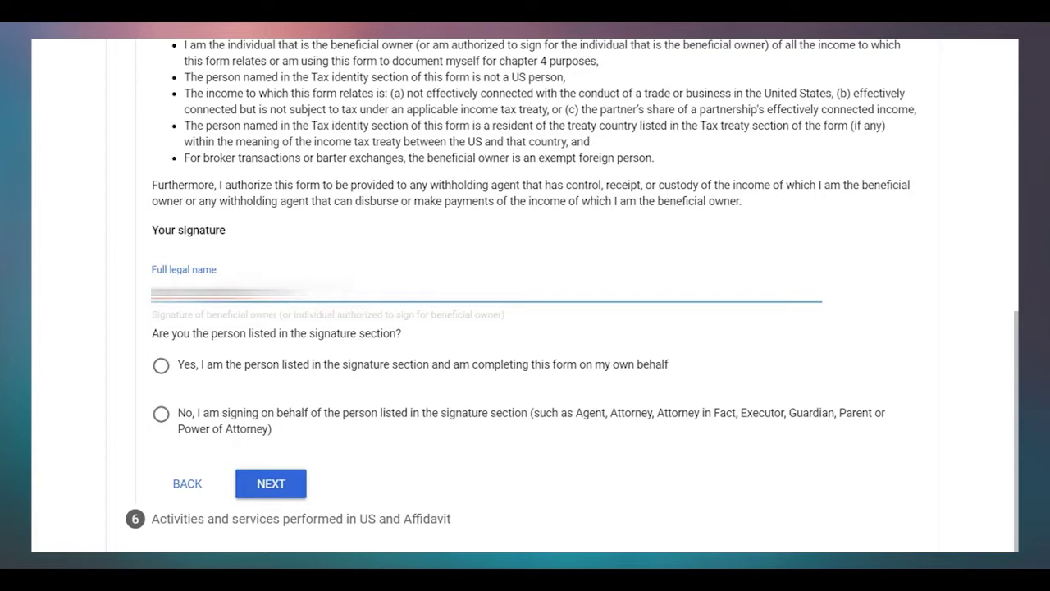
{"action": "left_click", "coordinate": [161, 365]}
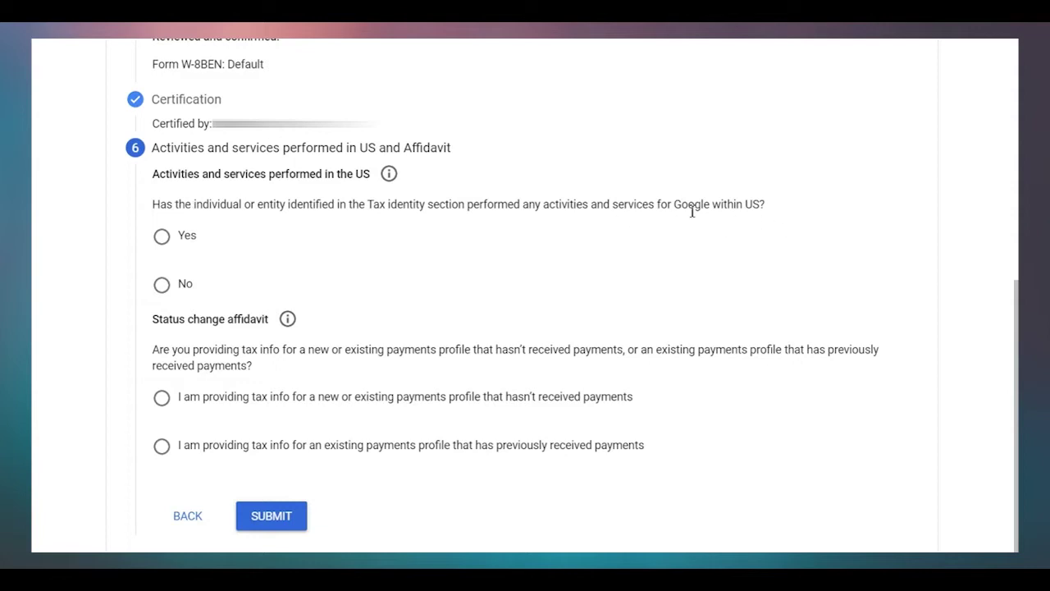
Answer No to activities performed for Google within the US and certify that services are performed solely outside the US.
{"action": "left_click", "coordinate": [178, 288]}
{"action": "scroll", "coordinate": [279, 306], "scroll_direction": "down", "scroll_amount": 1}
{"action": "left_click", "coordinate": [181, 286]}
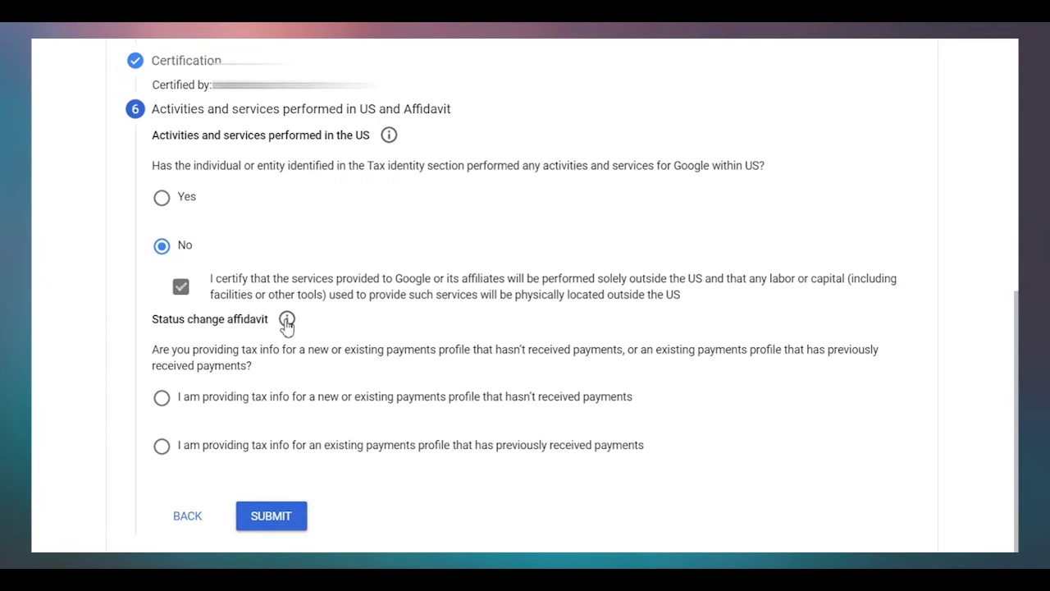
{"action": "left_click", "coordinate": [162, 446]}
{"action": "scroll", "coordinate": [255, 419], "scroll_direction": "down", "scroll_amount": 2}
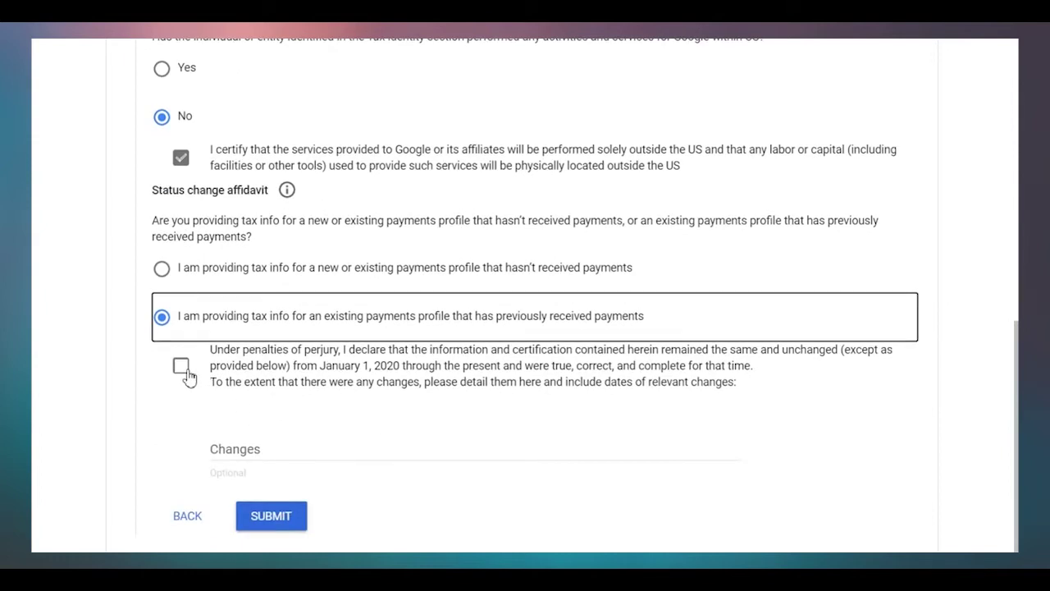
{"action": "left_click", "coordinate": [161, 268]}
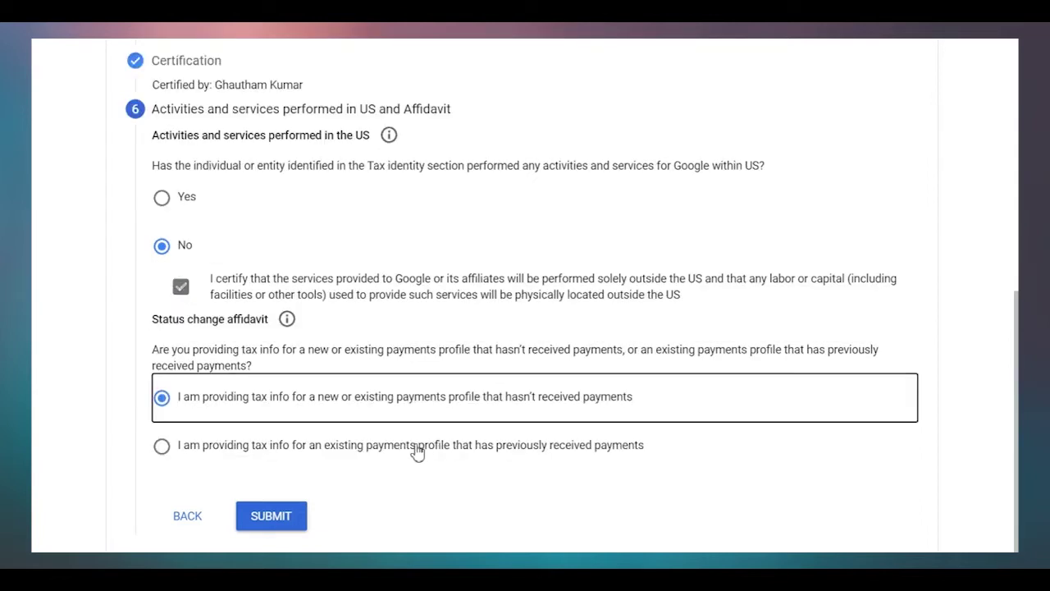
Declare the tax info for an existing payments profile with previously received payments, accept the unchanged-status declaration, and submit the form.
{"action": "left_click", "coordinate": [162, 447]}
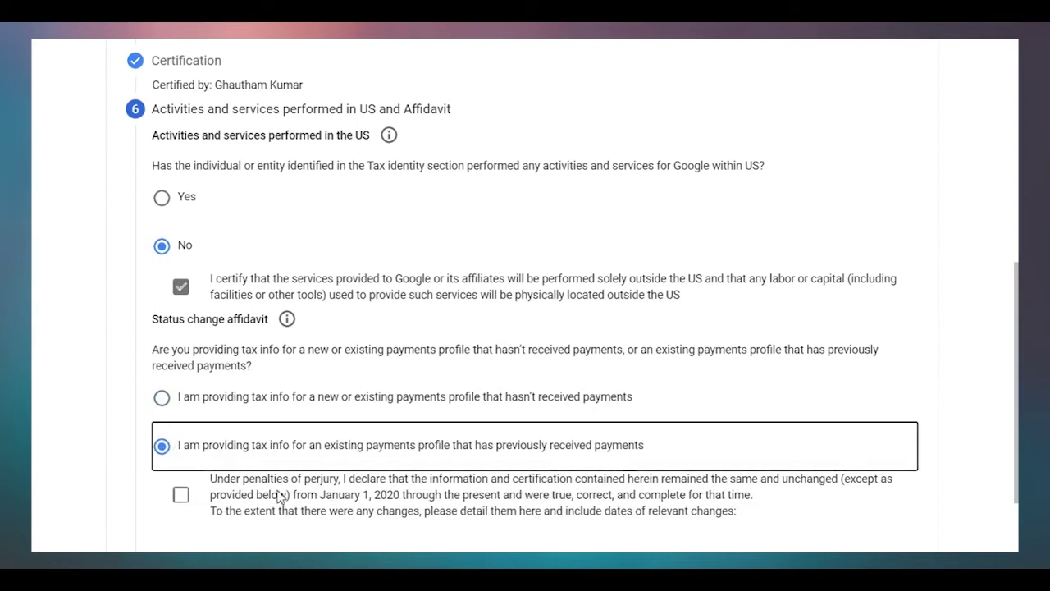
{"action": "scroll", "coordinate": [279, 496], "scroll_direction": "down", "scroll_amount": 1}
{"action": "left_click", "coordinate": [181, 419]}
{"action": "scroll", "coordinate": [352, 450], "scroll_direction": "down", "scroll_amount": 1}
{"action": "left_click", "coordinate": [288, 450]}
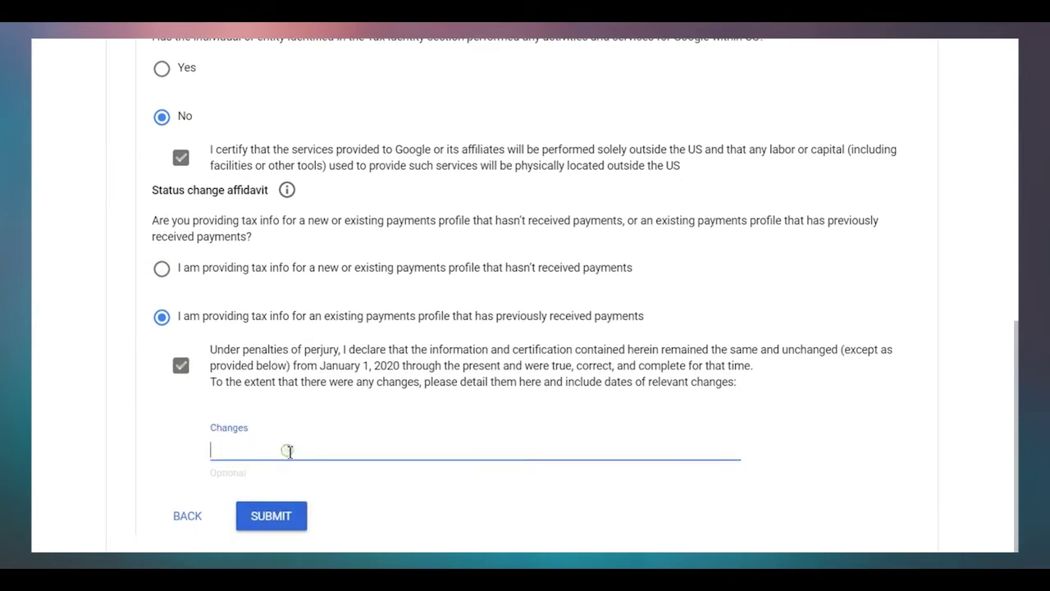
{"action": "left_click", "coordinate": [270, 509]}
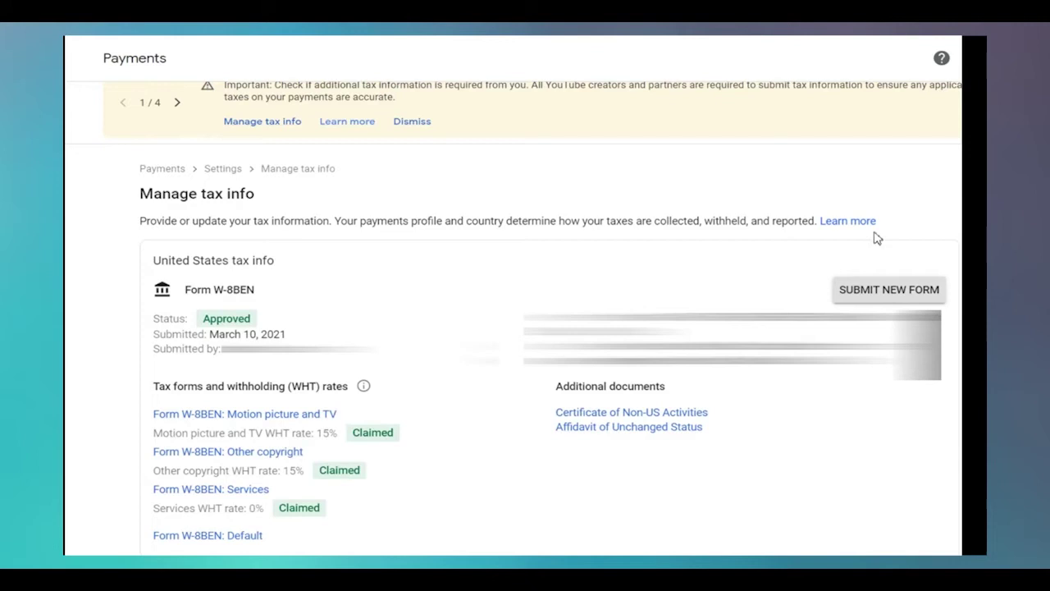
Start a new tax form to replace the submitted one and set the account type to Individual.
{"action": "left_click", "coordinate": [867, 297]}
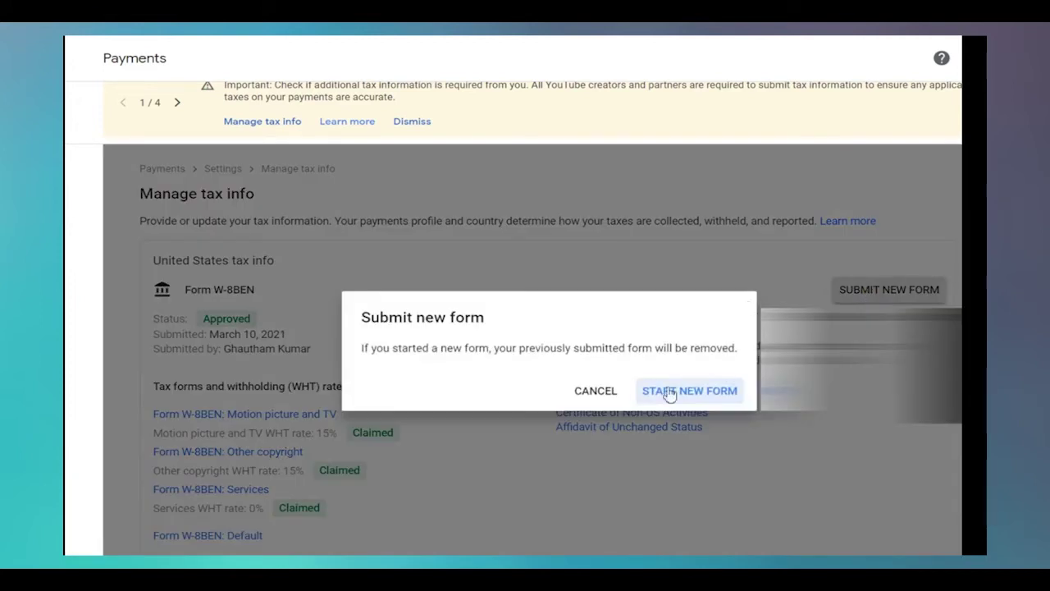
{"action": "left_click", "coordinate": [719, 393]}
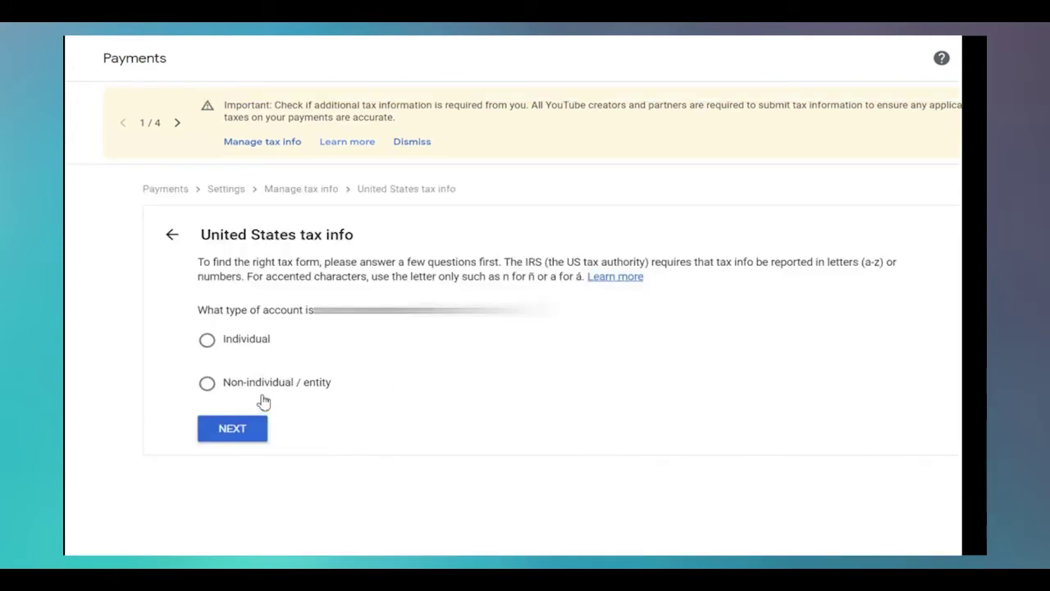
{"action": "left_click", "coordinate": [207, 339]}
{"action": "left_click", "coordinate": [241, 426]}
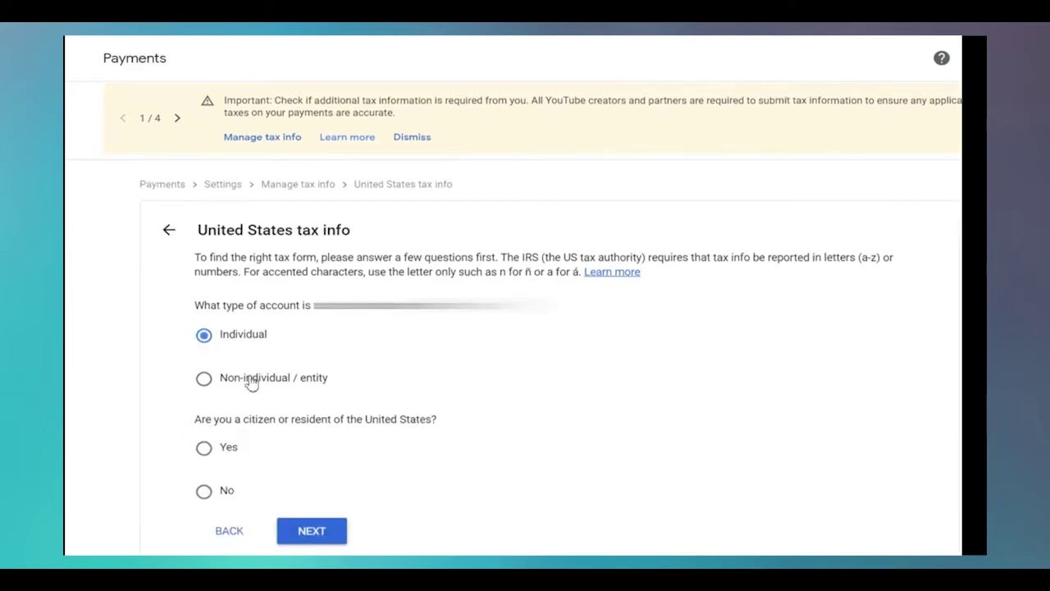
Answer No to being a US citizen or resident and start the W-8BEN form.
{"action": "left_click", "coordinate": [203, 496]}
{"action": "left_click", "coordinate": [320, 532]}
{"action": "scroll", "coordinate": [588, 389], "scroll_direction": "down", "scroll_amount": 2}
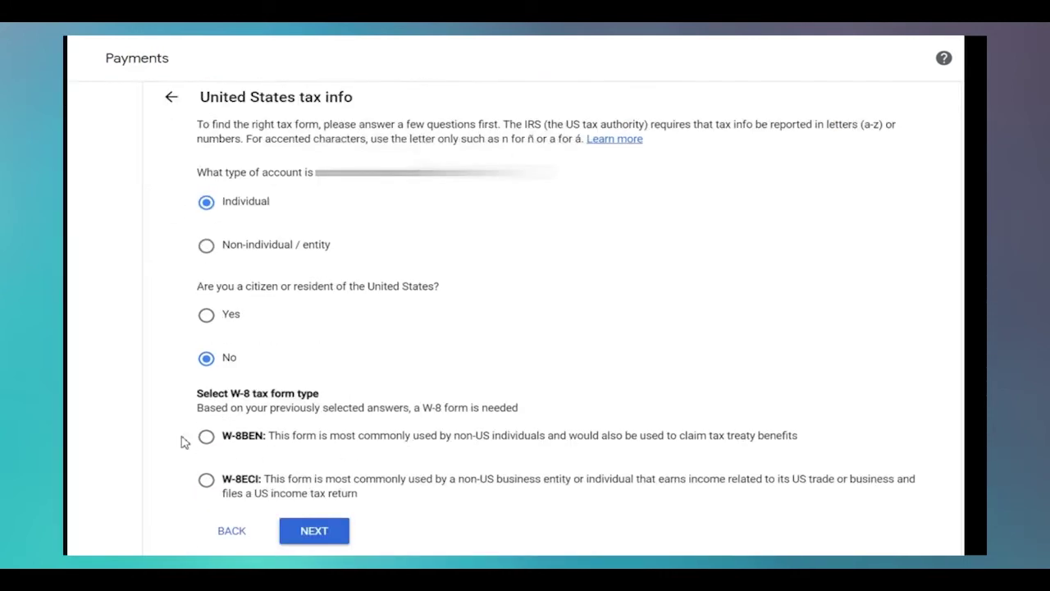
{"action": "left_click", "coordinate": [206, 439]}
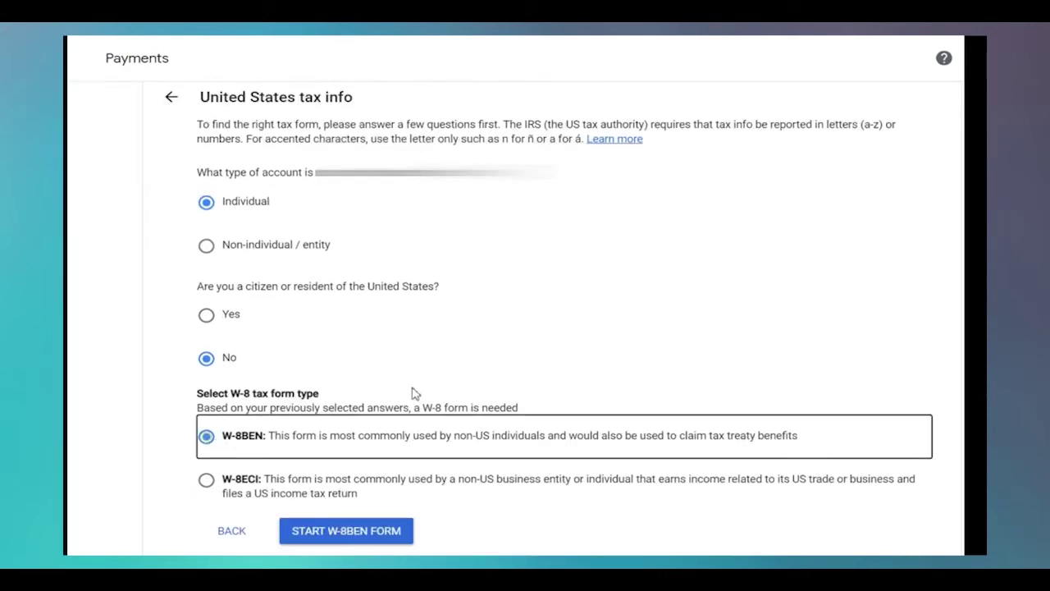
{"action": "left_click", "coordinate": [366, 531]}
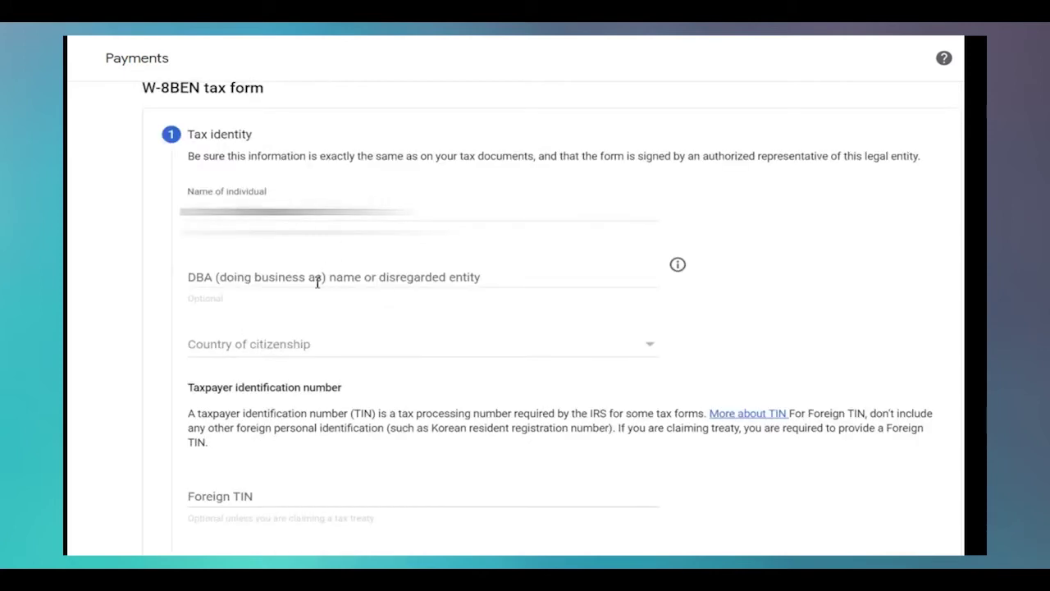
Set the country of citizenship to India in the tax identity section.
{"action": "left_click", "coordinate": [270, 351]}
{"action": "scroll", "coordinate": [270, 356], "scroll_direction": "down", "scroll_amount": 6}
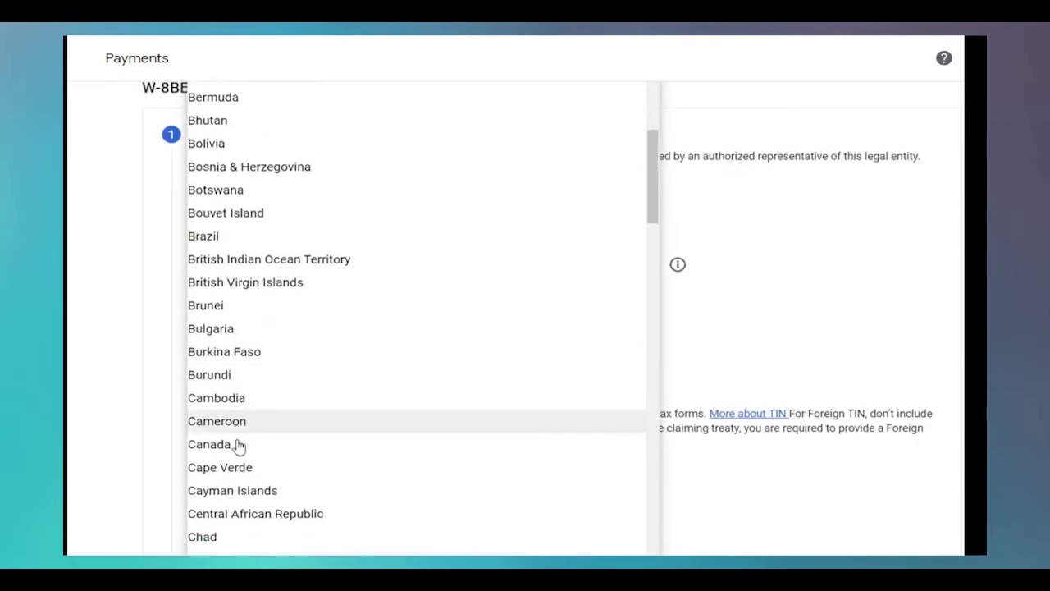
{"action": "scroll", "coordinate": [238, 443], "scroll_direction": "down", "scroll_amount": 15}
{"action": "scroll", "coordinate": [238, 430], "scroll_direction": "down", "scroll_amount": 3}
{"action": "left_click", "coordinate": [284, 497]}
{"action": "scroll", "coordinate": [159, 410], "scroll_direction": "down", "scroll_amount": 3}
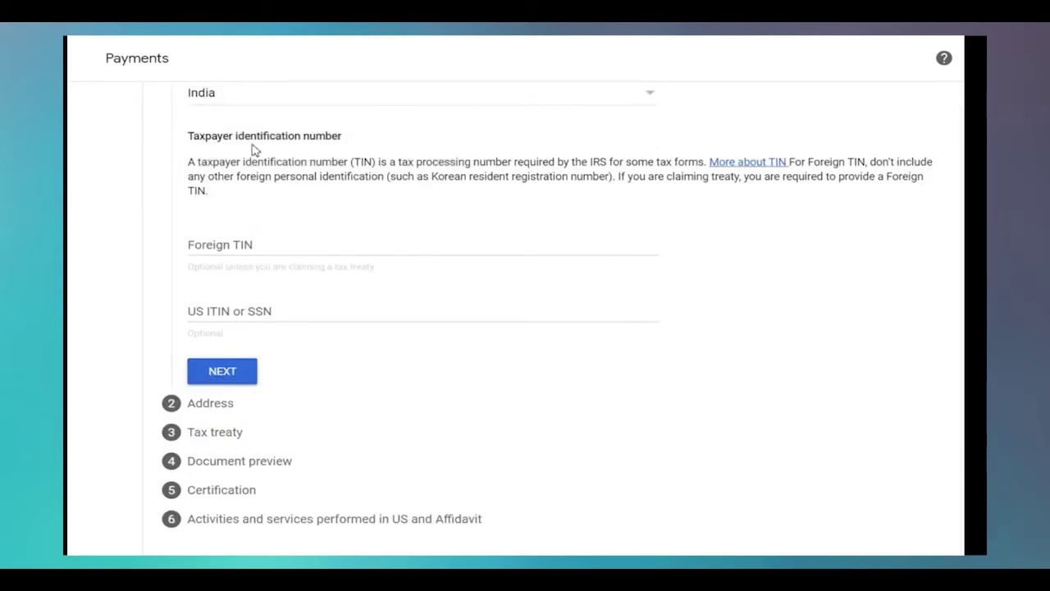
Enter the foreign taxpayer identification number and continue to the address section.
{"action": "left_click_drag", "start_coordinate": [199, 135], "coordinate": [352, 139]}
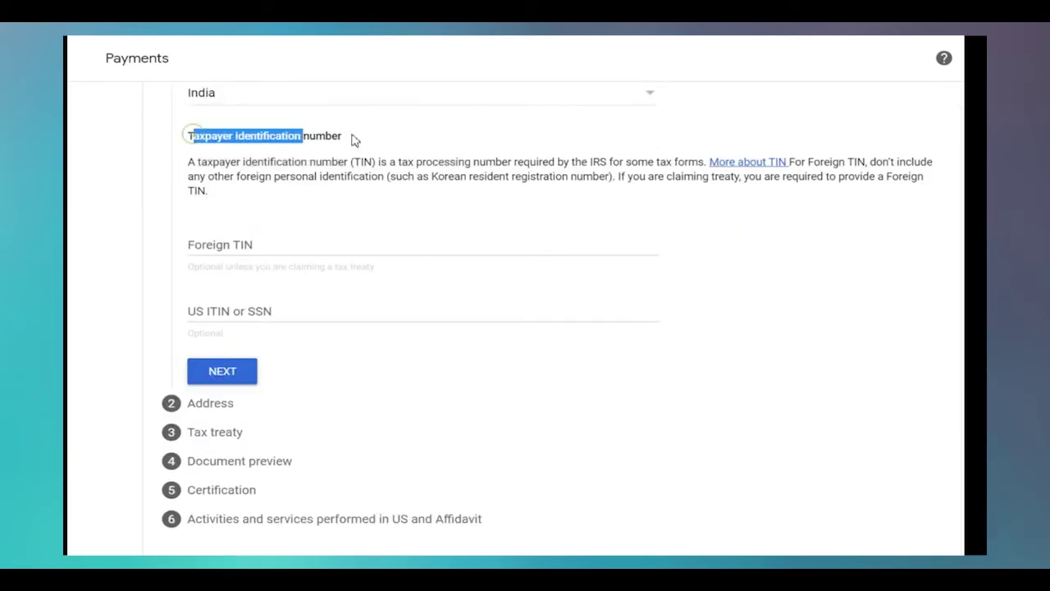
{"action": "left_click", "coordinate": [319, 161]}
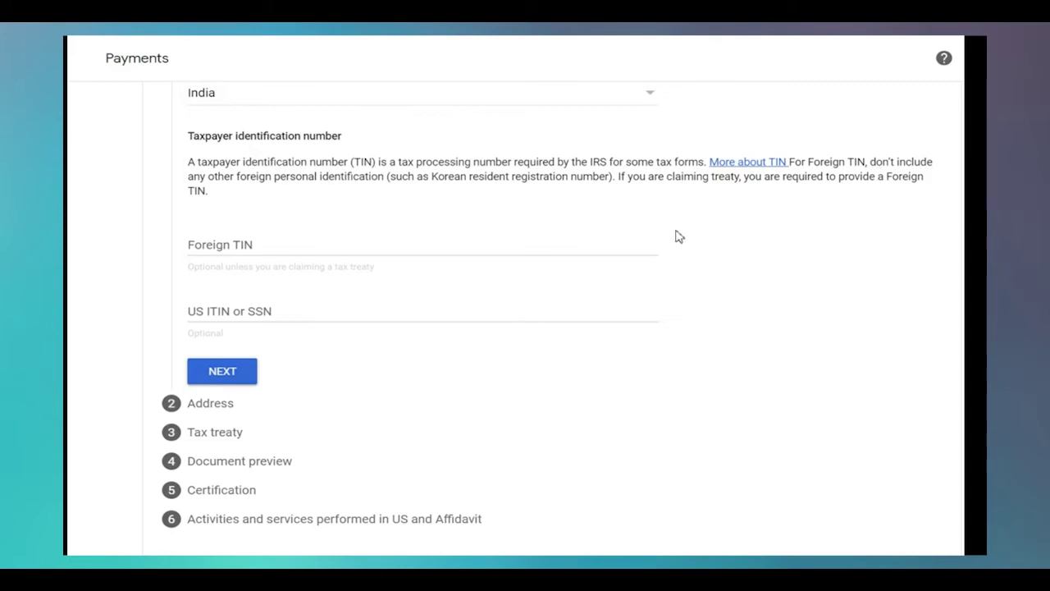
{"action": "left_click", "coordinate": [259, 242]}
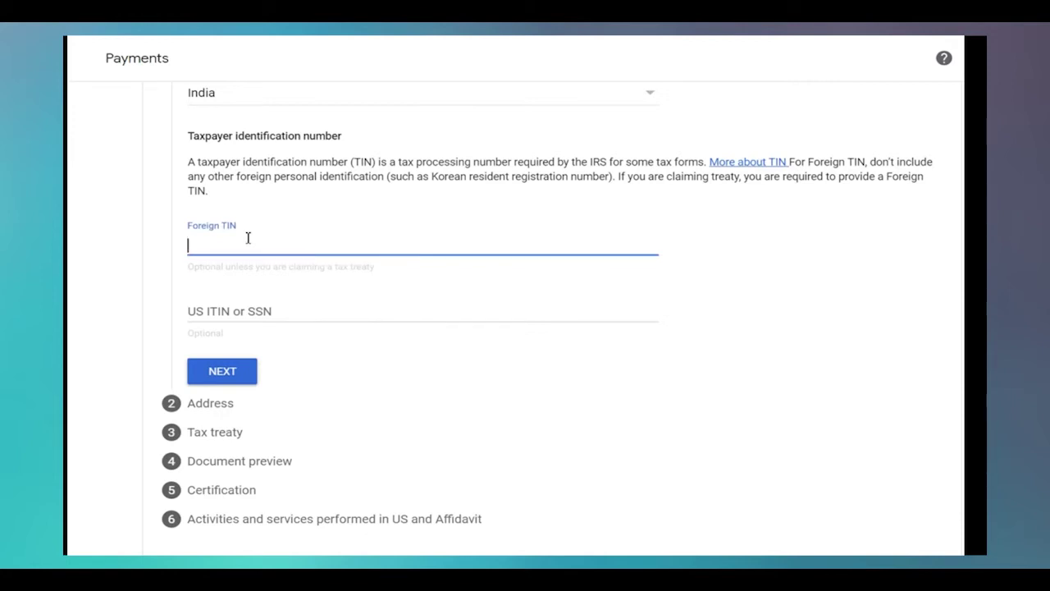
{"action": "key", "text": "Caps_Lock"}
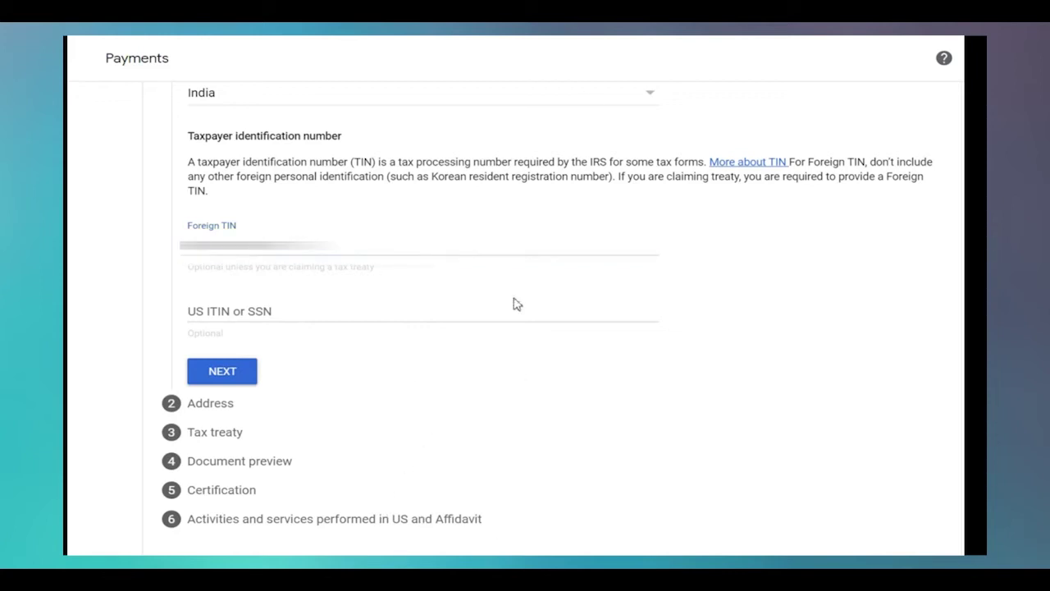
{"action": "left_click", "coordinate": [221, 370]}
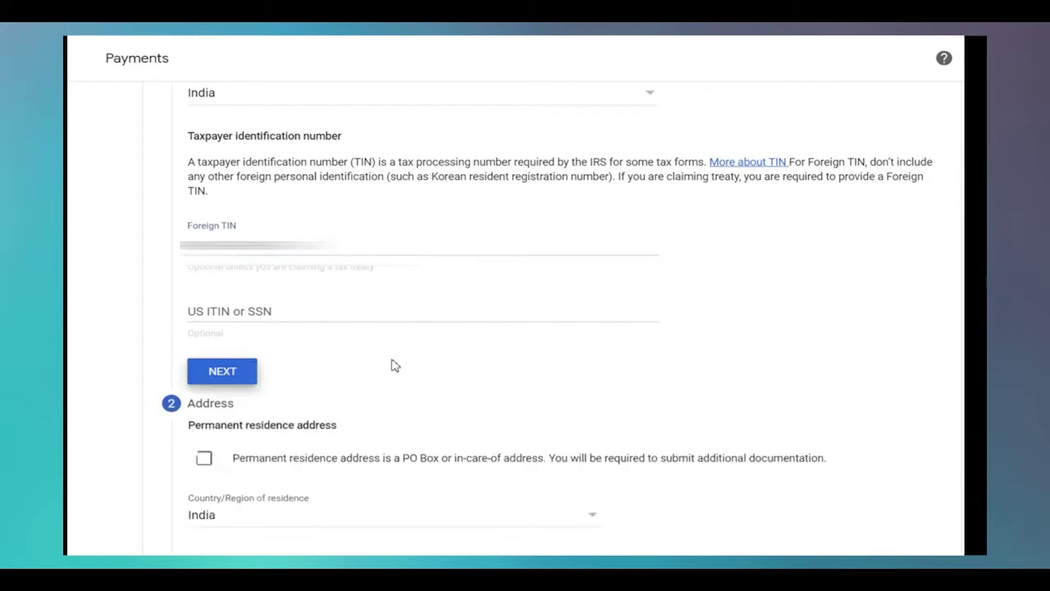
Fill in the permanent residence and mailing addresses and continue to the tax treaty section.
{"action": "scroll", "coordinate": [392, 365], "scroll_direction": "down", "scroll_amount": 5}
{"action": "scroll", "coordinate": [342, 215], "scroll_direction": "up", "scroll_amount": 2}
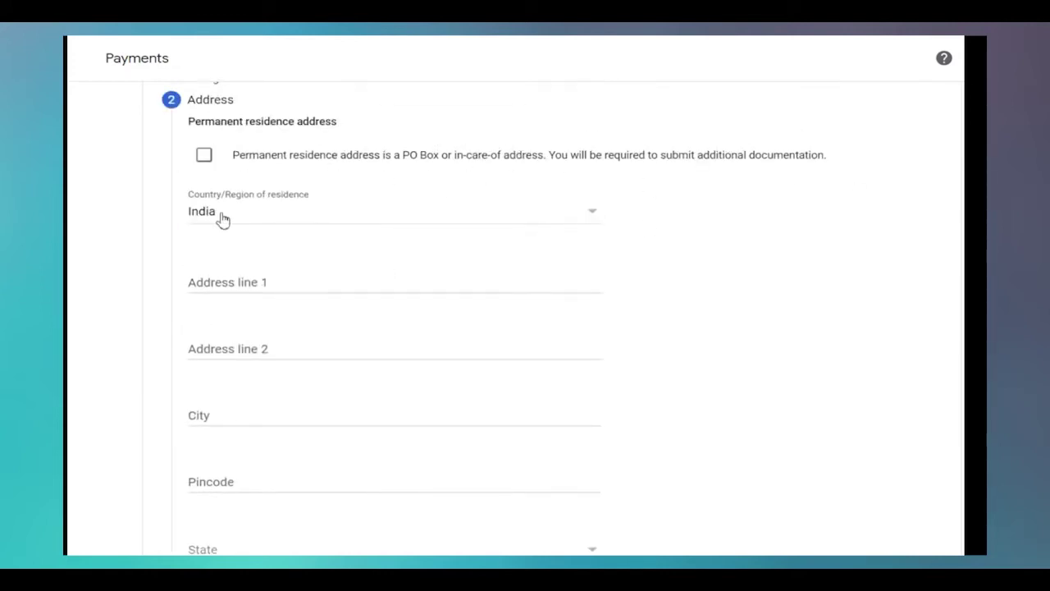
{"action": "scroll", "coordinate": [252, 259], "scroll_direction": "down", "scroll_amount": 1}
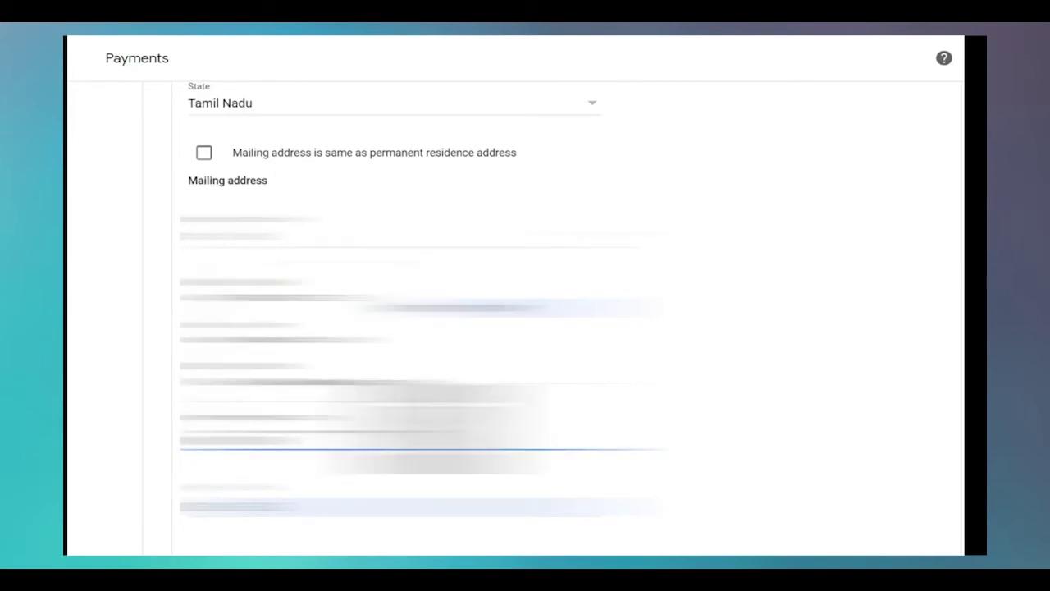
{"action": "scroll", "coordinate": [328, 407], "scroll_direction": "down", "scroll_amount": 2}
{"action": "left_click", "coordinate": [305, 401]}
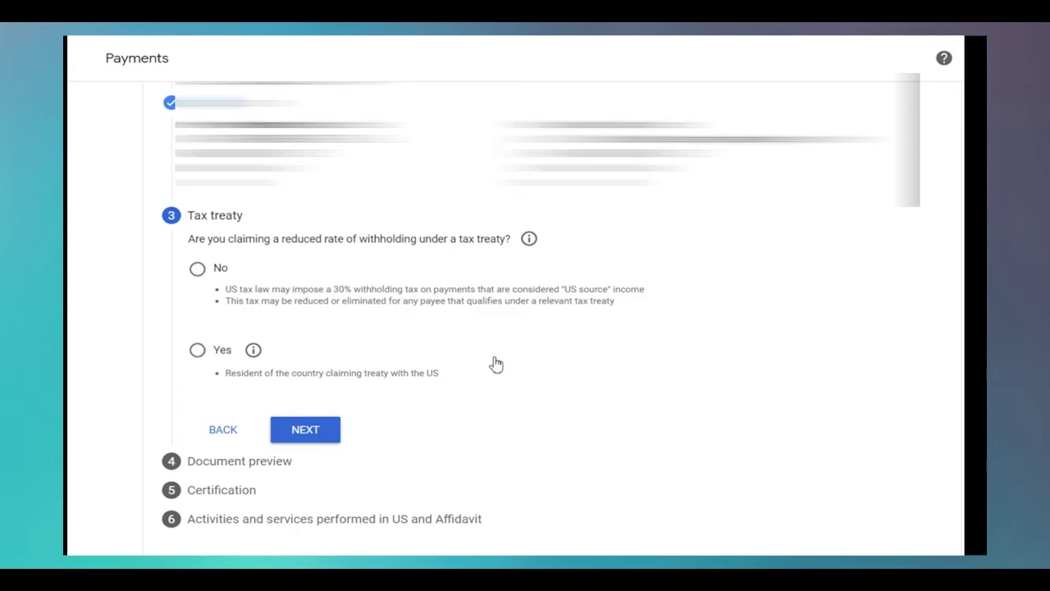
Claim a reduced withholding rate under a tax treaty as a resident of a treaty country, choosing India.
{"action": "left_click", "coordinate": [197, 352]}
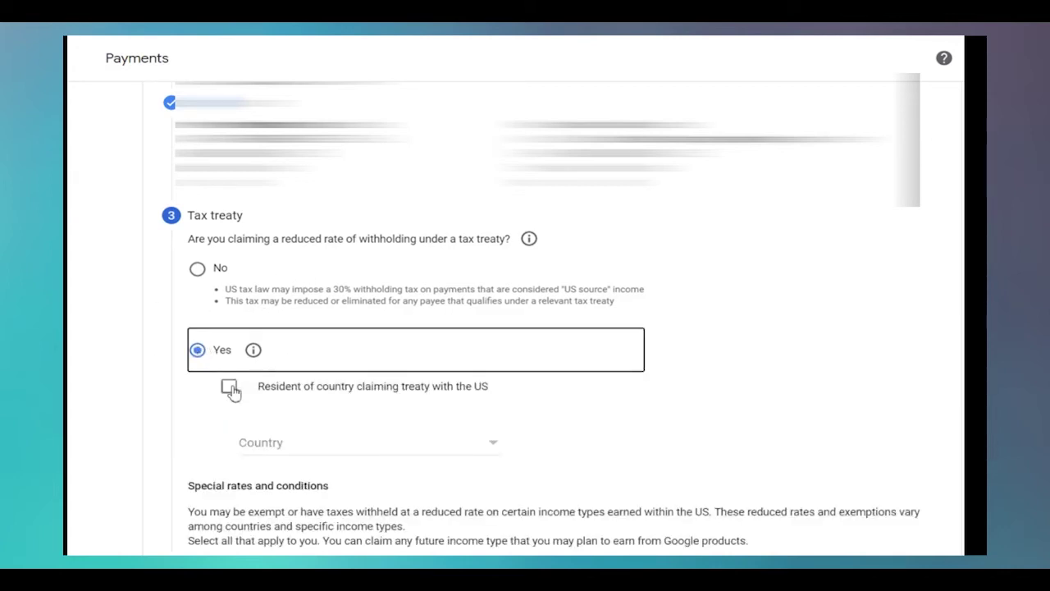
{"action": "scroll", "coordinate": [250, 377], "scroll_direction": "down", "scroll_amount": 2}
{"action": "left_click", "coordinate": [229, 244]}
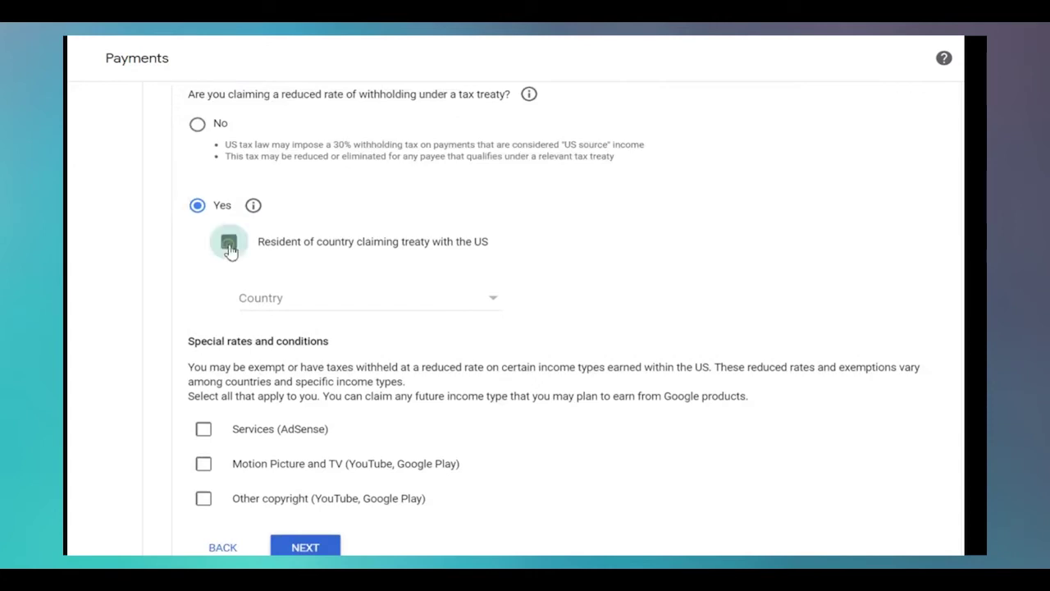
{"action": "left_click", "coordinate": [400, 312]}
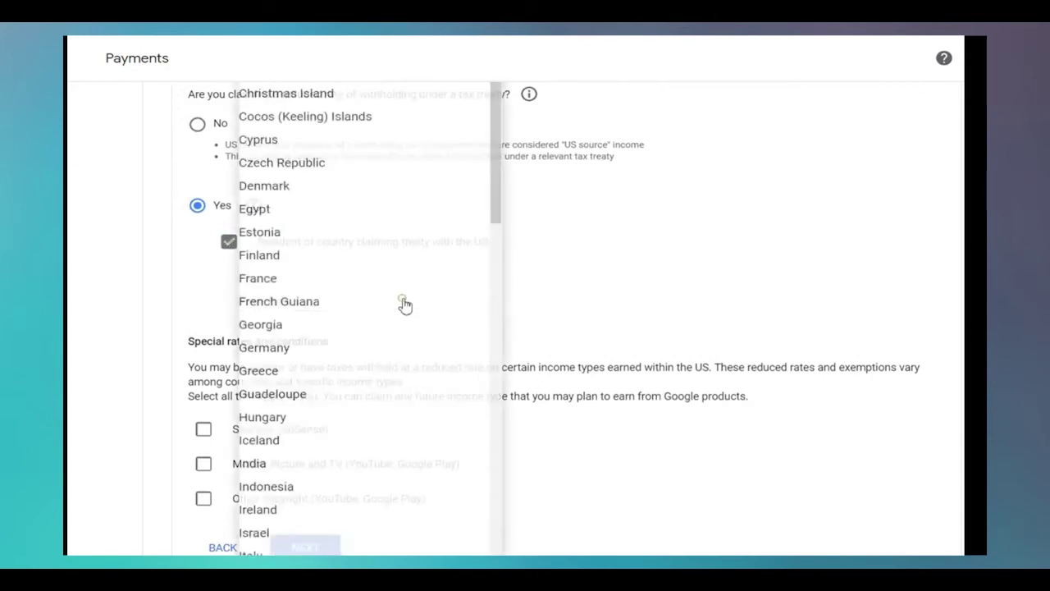
{"action": "scroll", "coordinate": [370, 386], "scroll_direction": "down", "scroll_amount": 10}
{"action": "scroll", "coordinate": [311, 246], "scroll_direction": "up", "scroll_amount": 10}
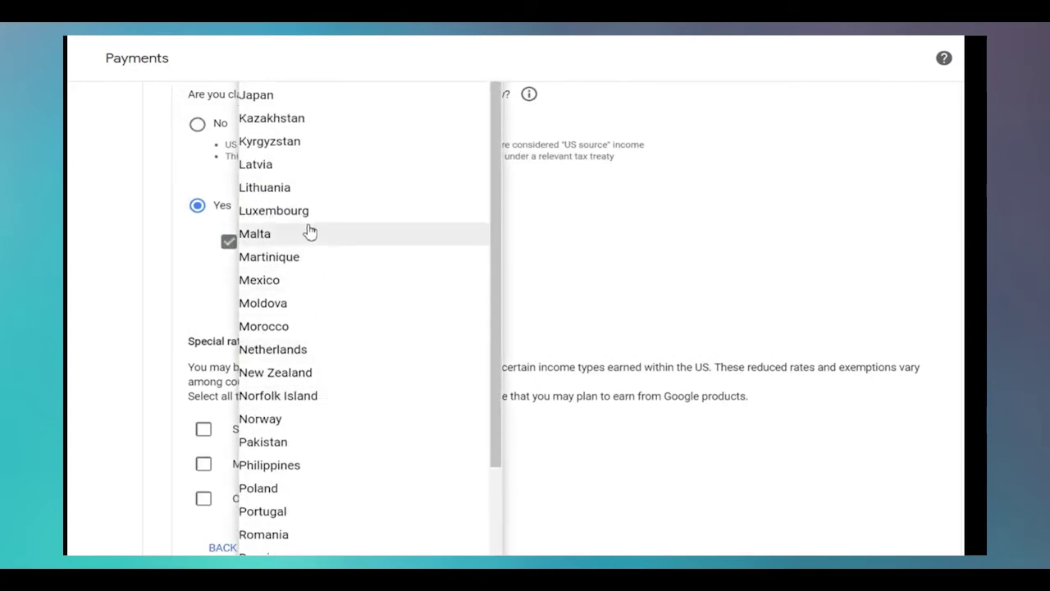
{"action": "left_click", "coordinate": [295, 181]}
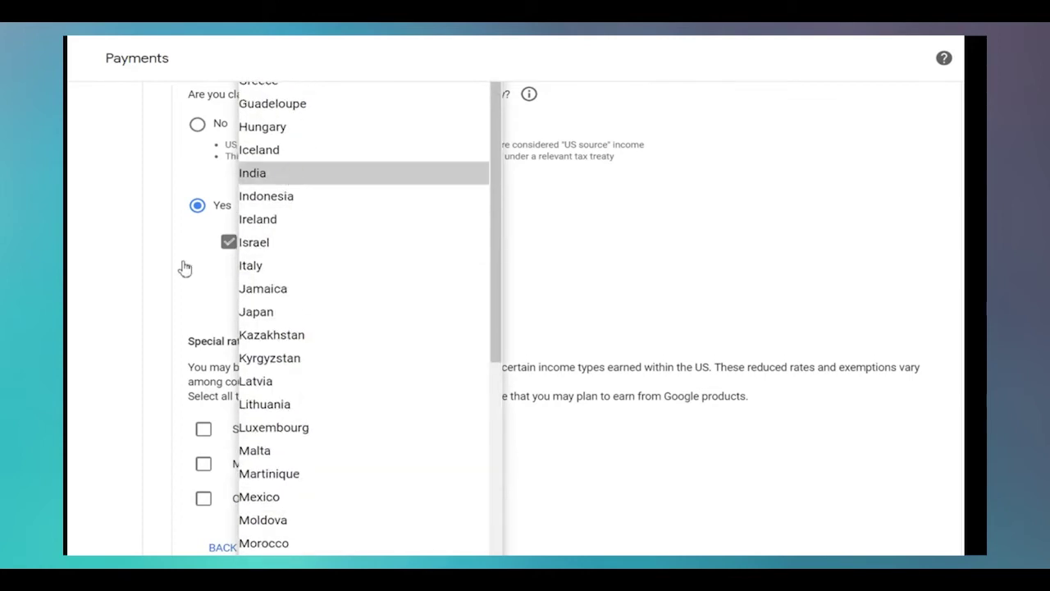
Claim the Services (AdSense) rate under Article 7 and paragraph 1 at 0% (reduced rate) and confirm the treaty terms are met.
{"action": "scroll", "coordinate": [169, 375], "scroll_direction": "down", "scroll_amount": 2}
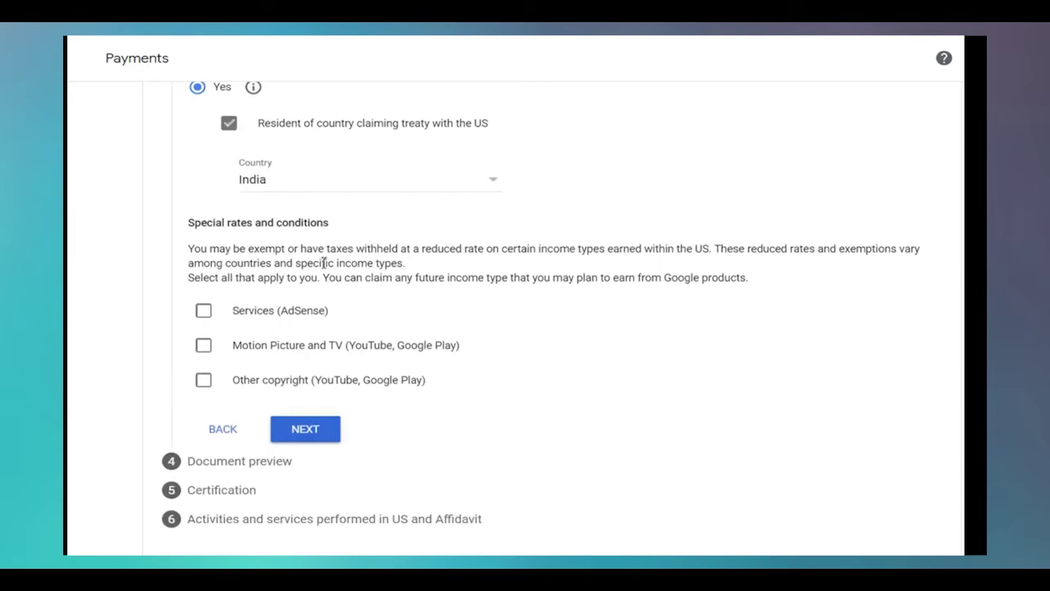
{"action": "left_click", "coordinate": [205, 311]}
{"action": "left_click", "coordinate": [307, 369]}
{"action": "left_click", "coordinate": [303, 391]}
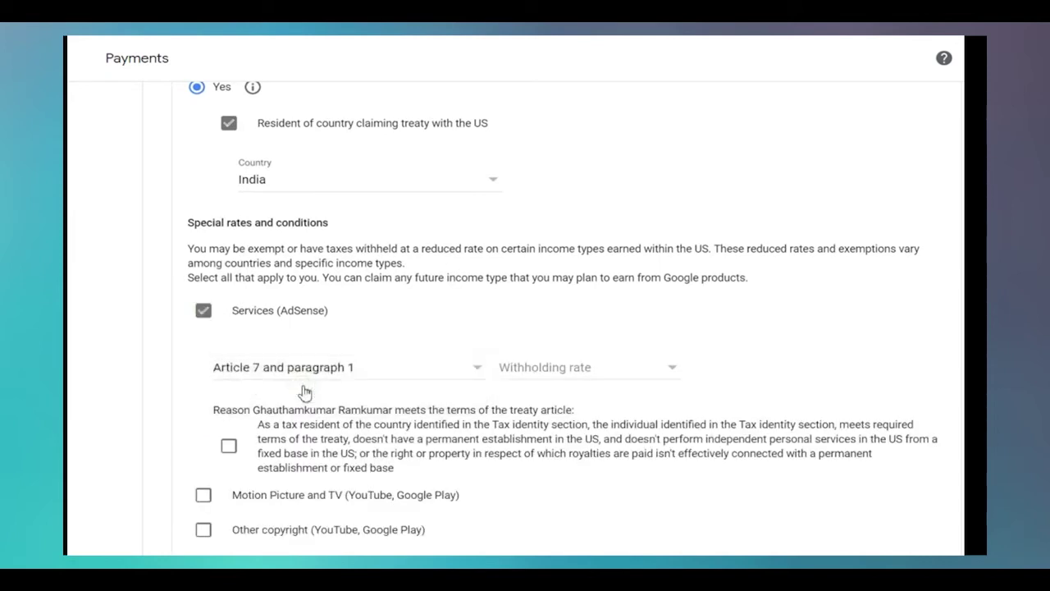
{"action": "left_click", "coordinate": [549, 367]}
{"action": "left_click", "coordinate": [552, 392]}
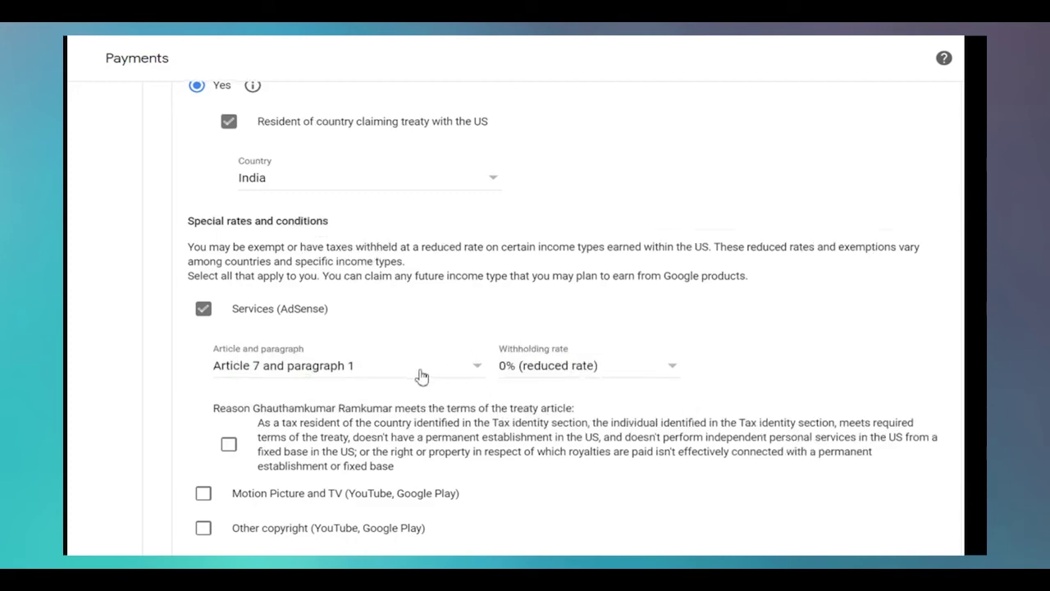
{"action": "scroll", "coordinate": [406, 365], "scroll_direction": "down", "scroll_amount": 2}
{"action": "left_click", "coordinate": [230, 298]}
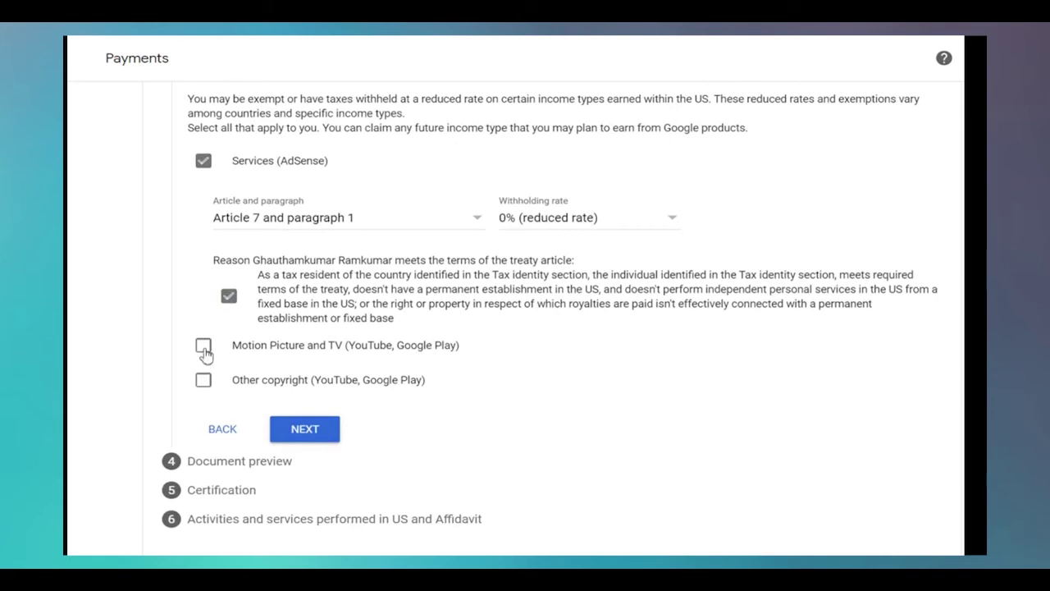
Claim Motion Picture and TV under Article 12 and paragraph 2A II at 15% (reduced rate) and confirm the treaty terms are met.
{"action": "left_click", "coordinate": [203, 346]}
{"action": "scroll", "coordinate": [328, 334], "scroll_direction": "down", "scroll_amount": 1}
{"action": "left_click", "coordinate": [340, 332]}
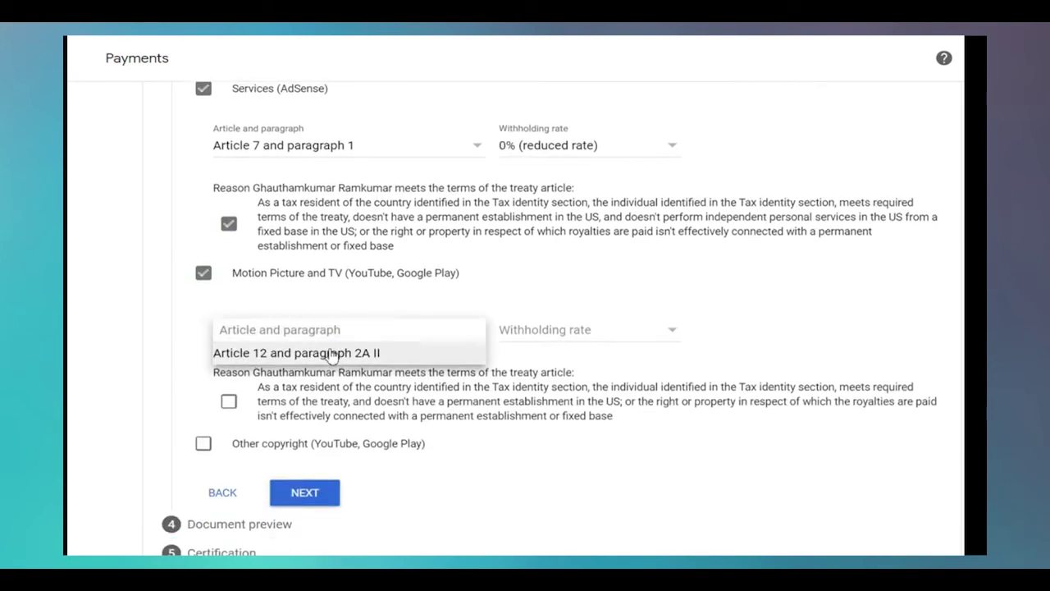
{"action": "left_click", "coordinate": [332, 352]}
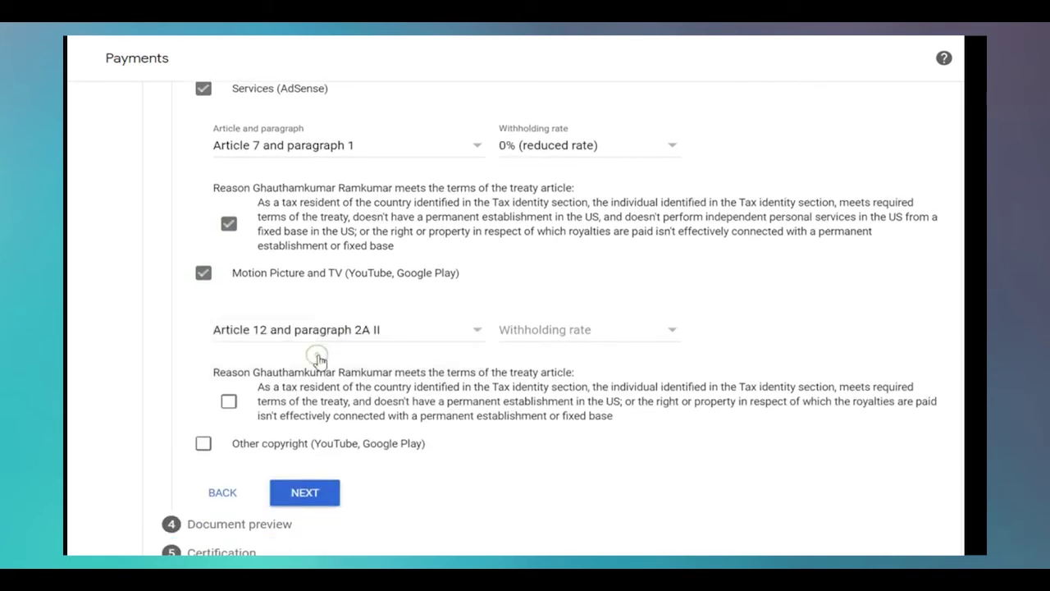
{"action": "left_click", "coordinate": [550, 337]}
{"action": "left_click", "coordinate": [547, 354]}
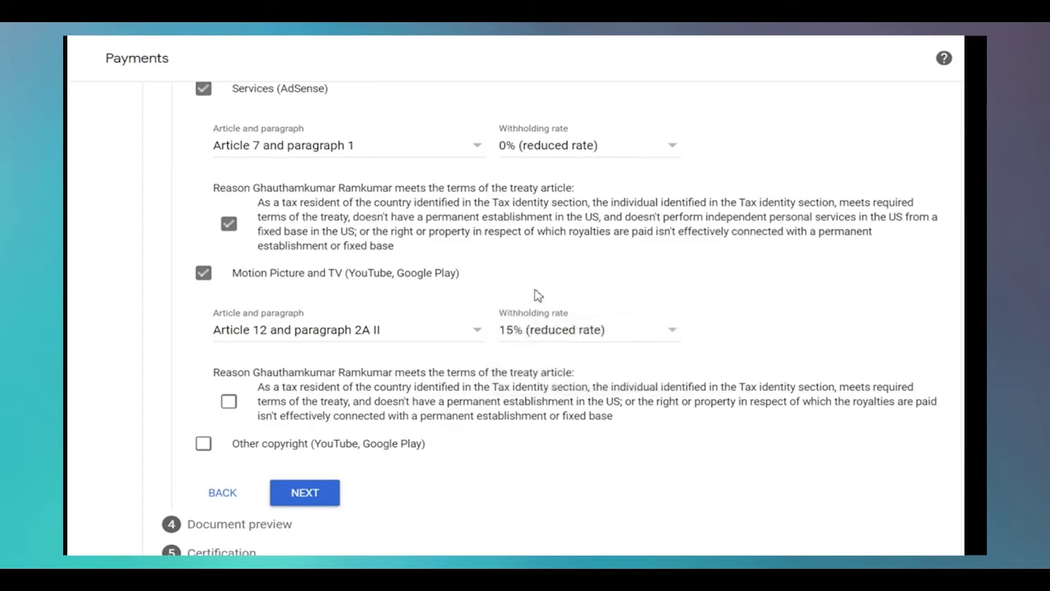
{"action": "left_click", "coordinate": [228, 401]}
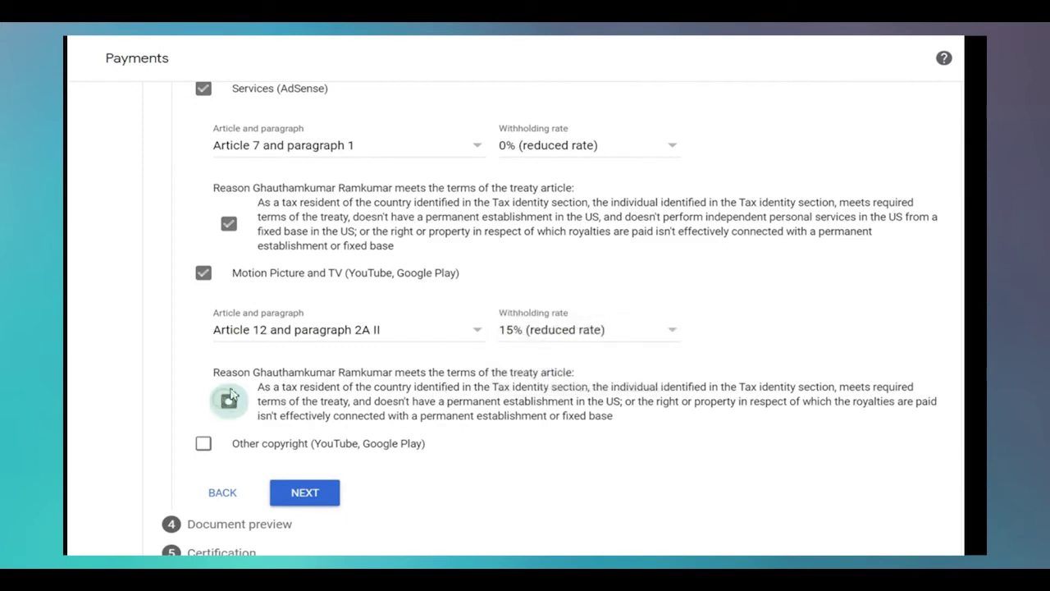
Claim Other copyright under Article 12 and paragraph 2A II at 15% (reduced rate) and confirm the treaty terms are met.
{"action": "scroll", "coordinate": [213, 392], "scroll_direction": "down", "scroll_amount": 1}
{"action": "left_click", "coordinate": [204, 383]}
{"action": "scroll", "coordinate": [263, 344], "scroll_direction": "down", "scroll_amount": 2}
{"action": "left_click", "coordinate": [295, 307]}
{"action": "left_click", "coordinate": [299, 325]}
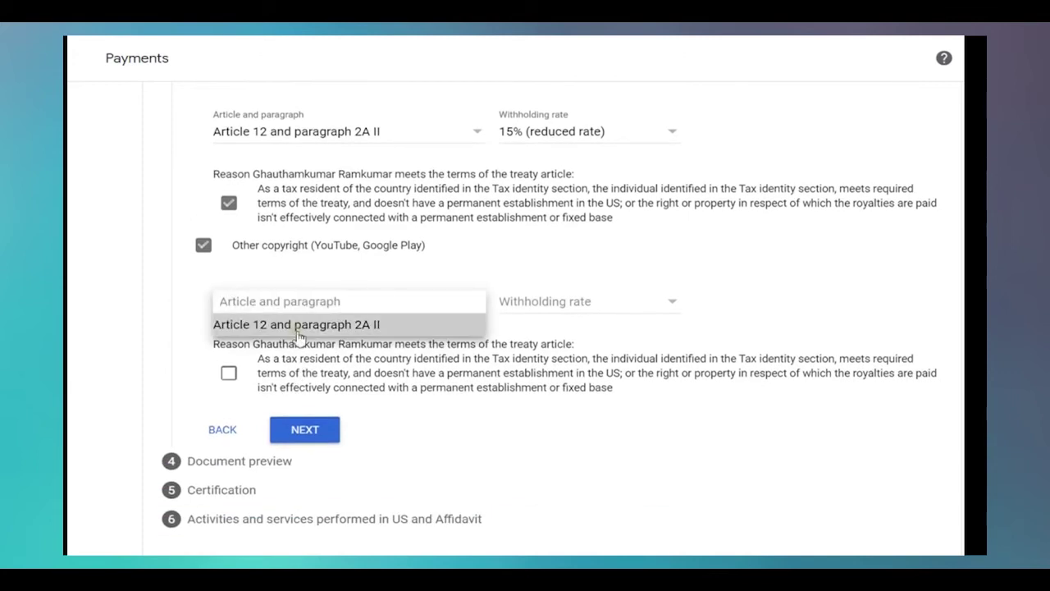
{"action": "left_click", "coordinate": [592, 301]}
{"action": "left_click", "coordinate": [574, 326]}
{"action": "left_click", "coordinate": [229, 374]}
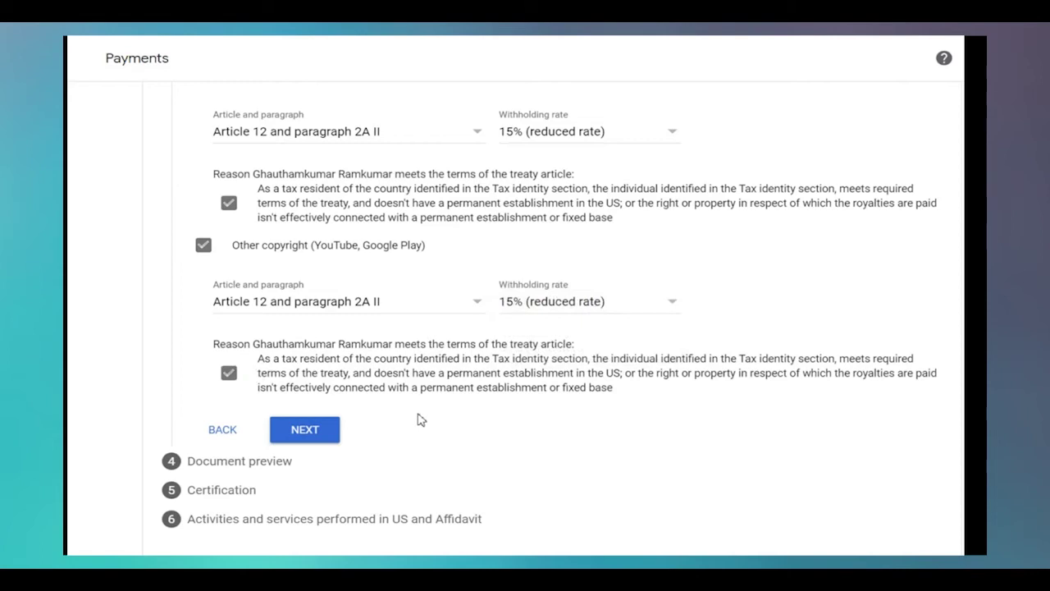
Continue to the document preview, confirm the generated W-8BEN documents as reviewed, and proceed to certification.
{"action": "left_click", "coordinate": [319, 441]}
{"action": "left_click", "coordinate": [205, 364]}
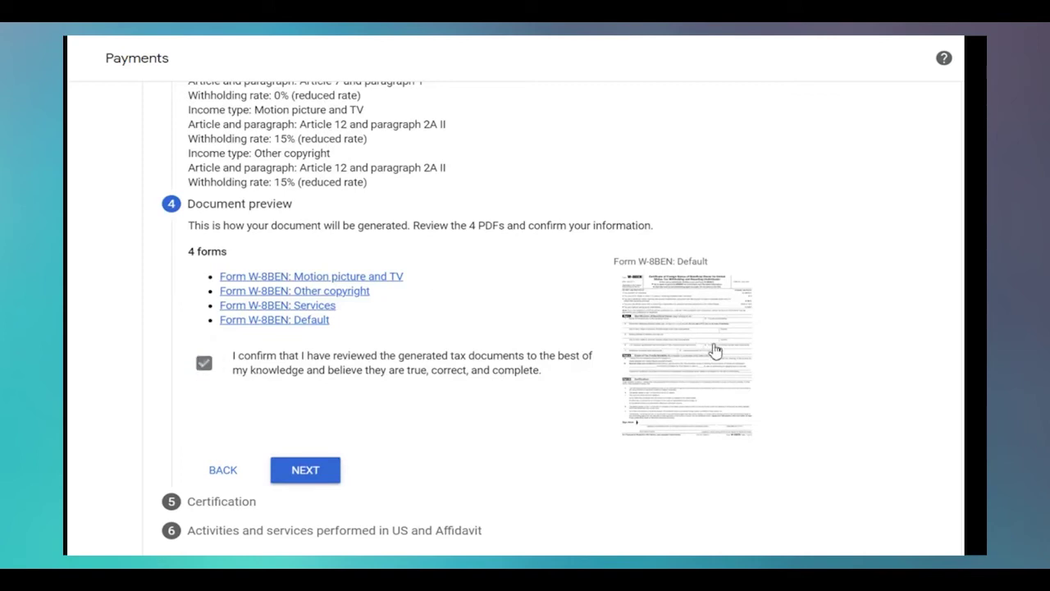
{"action": "left_click", "coordinate": [322, 474]}
Sign the certification with the full legal name and declare that the form is completed on one's own behalf.
{"action": "scroll", "coordinate": [420, 425], "scroll_direction": "down", "scroll_amount": 5}
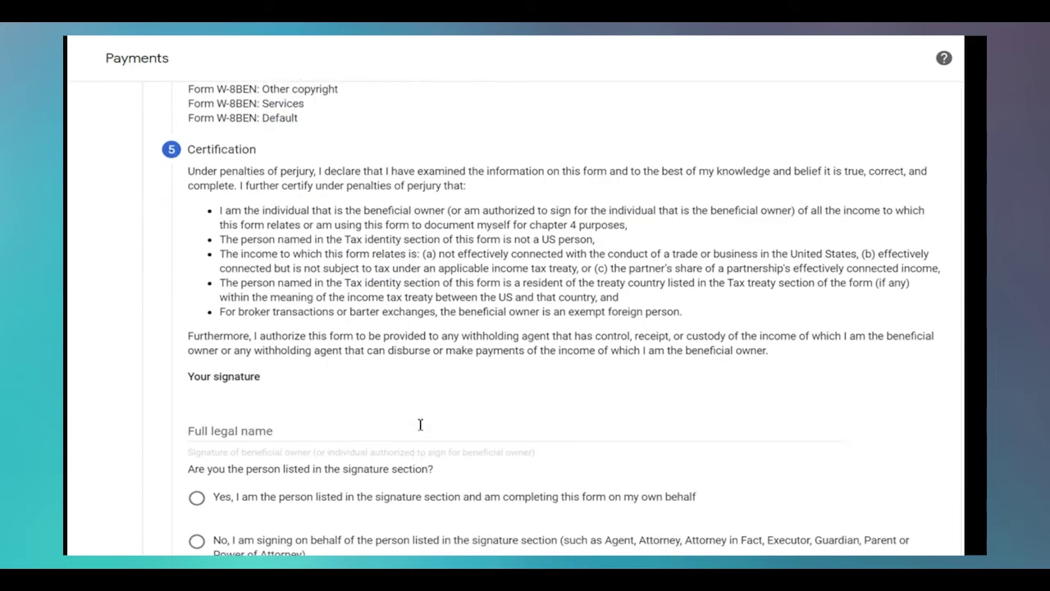
{"action": "left_click", "coordinate": [279, 315]}
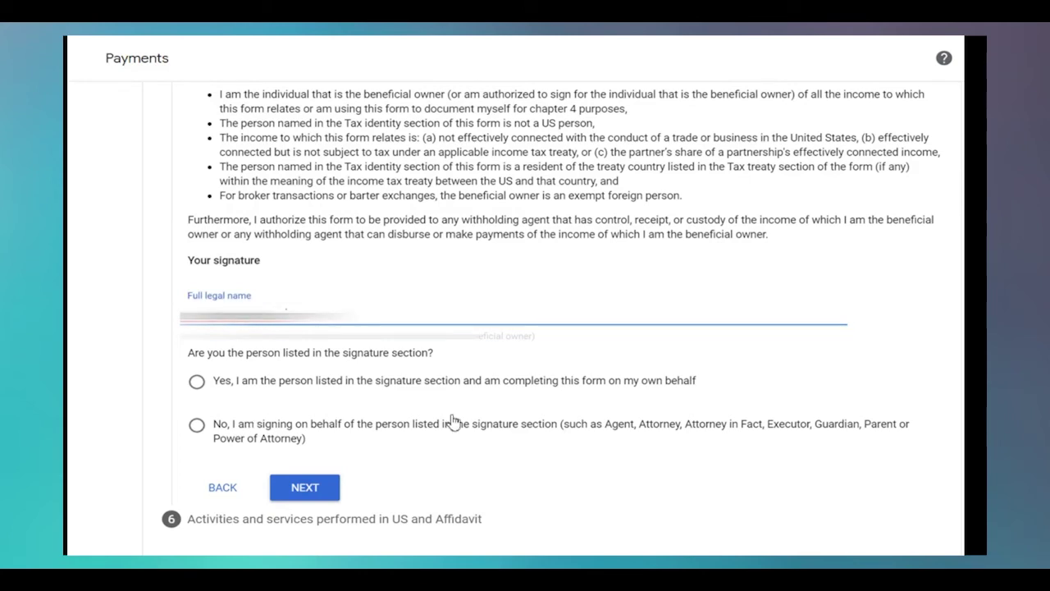
{"action": "left_click", "coordinate": [197, 383]}
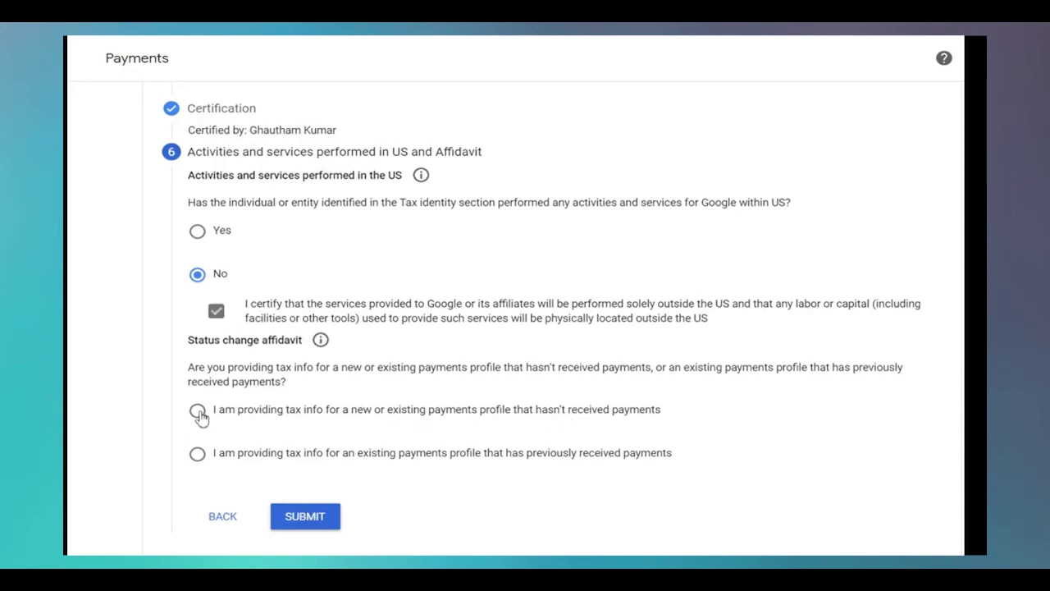
Declare an existing payments profile that has previously received payments, accept the unchanged-information declaration, and submit the tax form.
{"action": "left_click", "coordinate": [198, 458]}
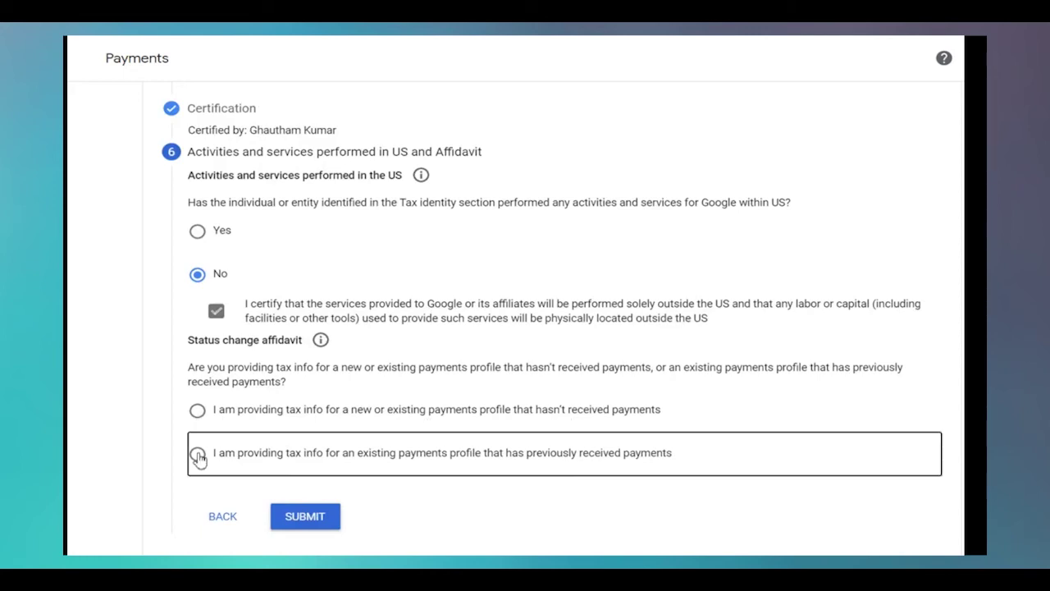
{"action": "scroll", "coordinate": [410, 386], "scroll_direction": "down", "scroll_amount": 2}
{"action": "left_click", "coordinate": [212, 381]}
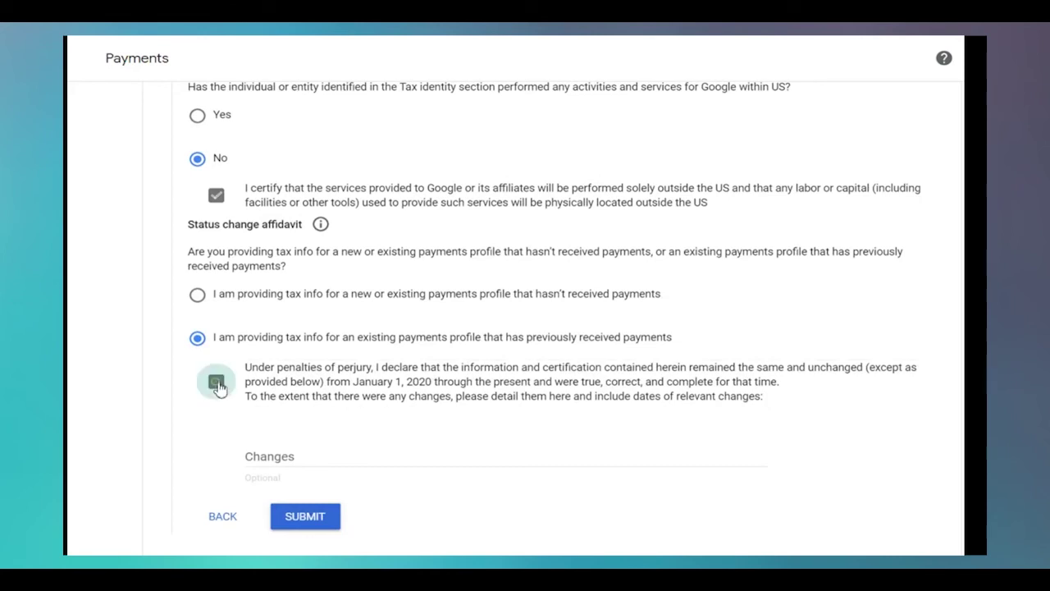
{"action": "left_click", "coordinate": [311, 519]}
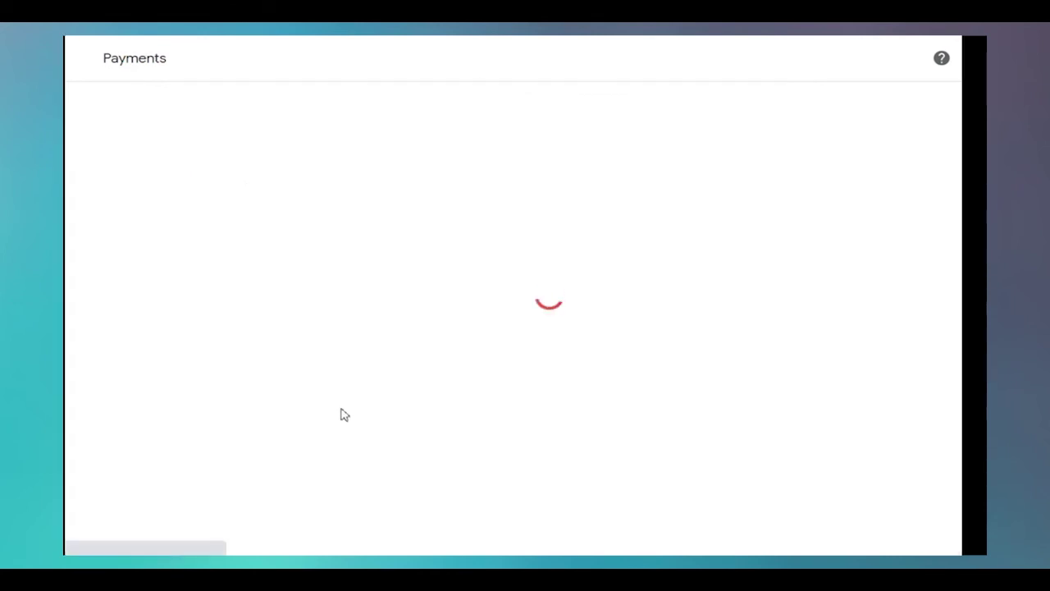